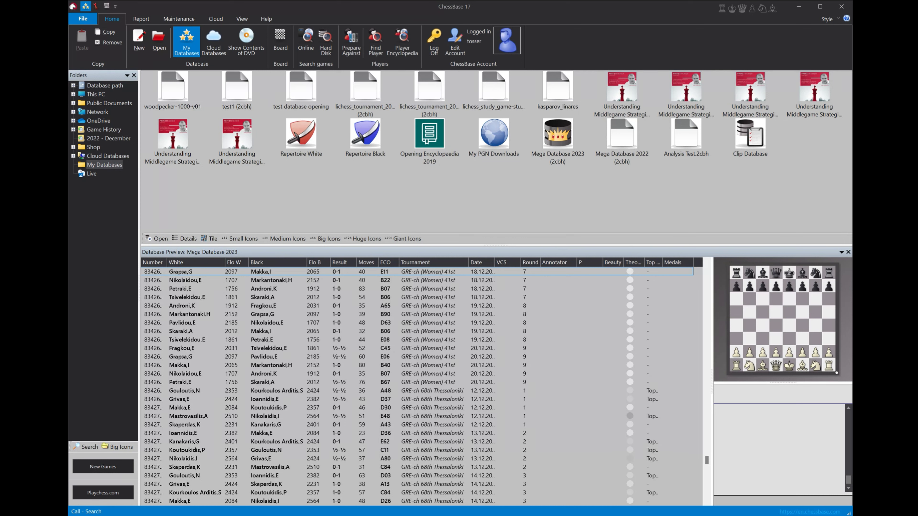
- Open the advanced search for the Mega Database 2023 database
left_click(557, 137)
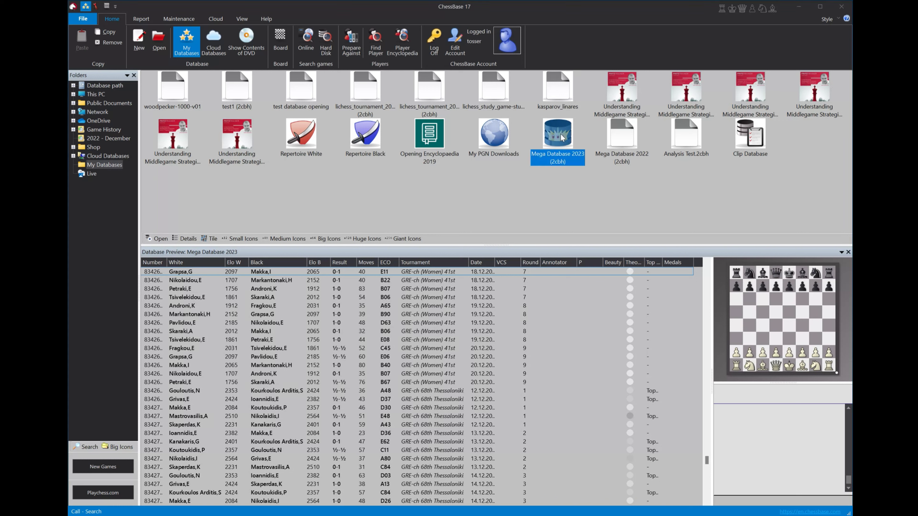
right_click(559, 134)
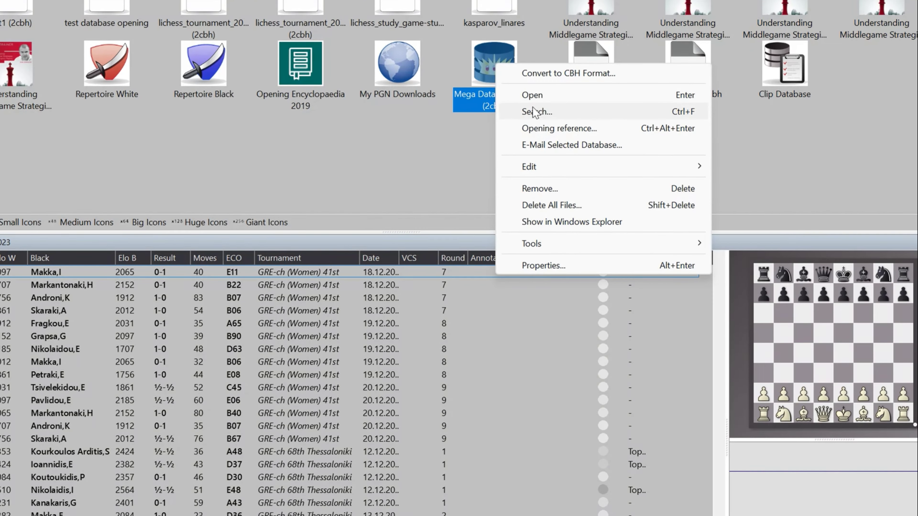
left_click(556, 135)
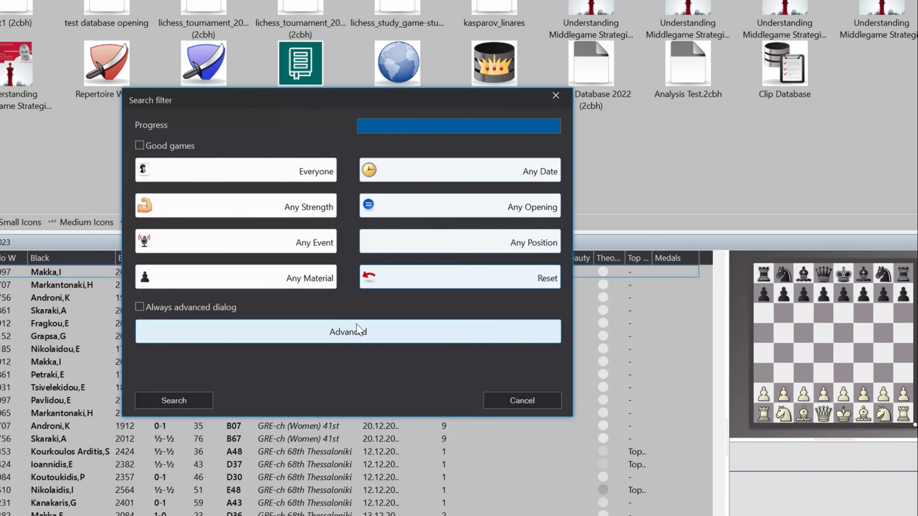
left_click(355, 330)
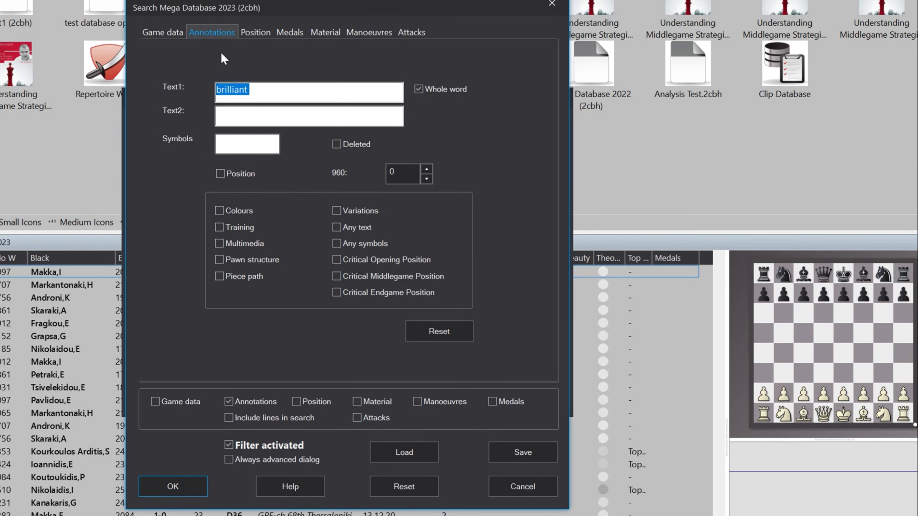
- View the game data criteria, then search for games whose annotations contain the whole word "brilliant"
left_click(163, 32)
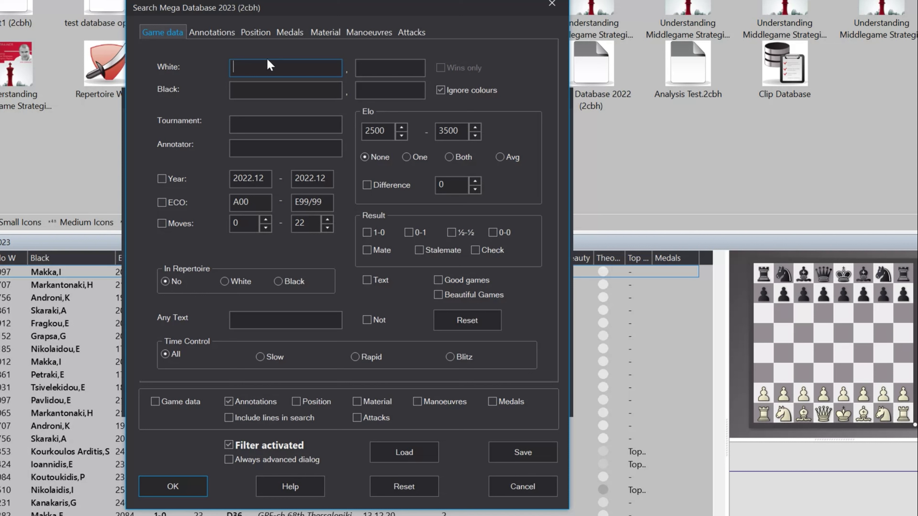
left_click(228, 33)
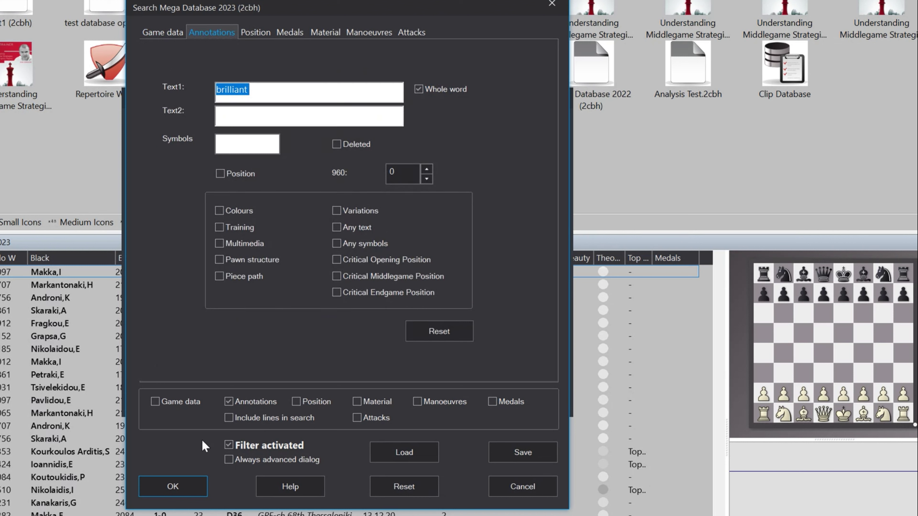
left_click(192, 483)
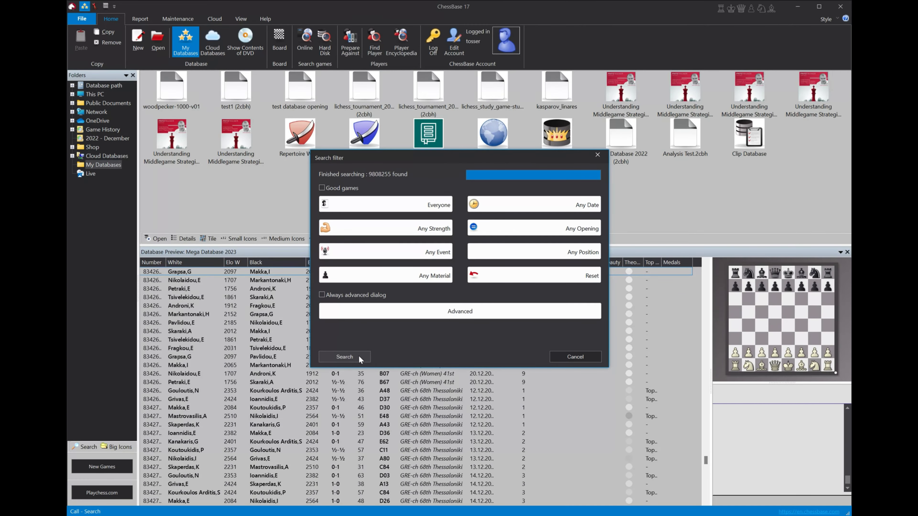
left_click(349, 357)
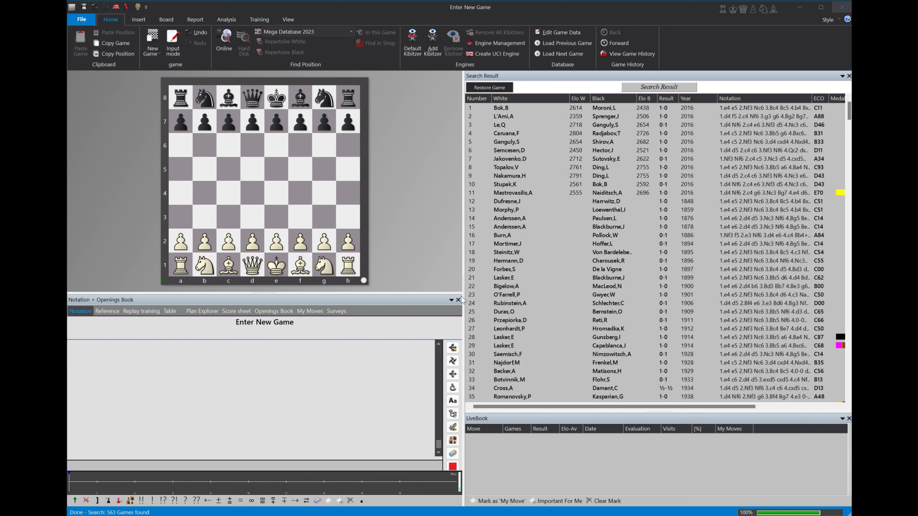
- Browse the list of found games and open one of them
left_click(685, 99)
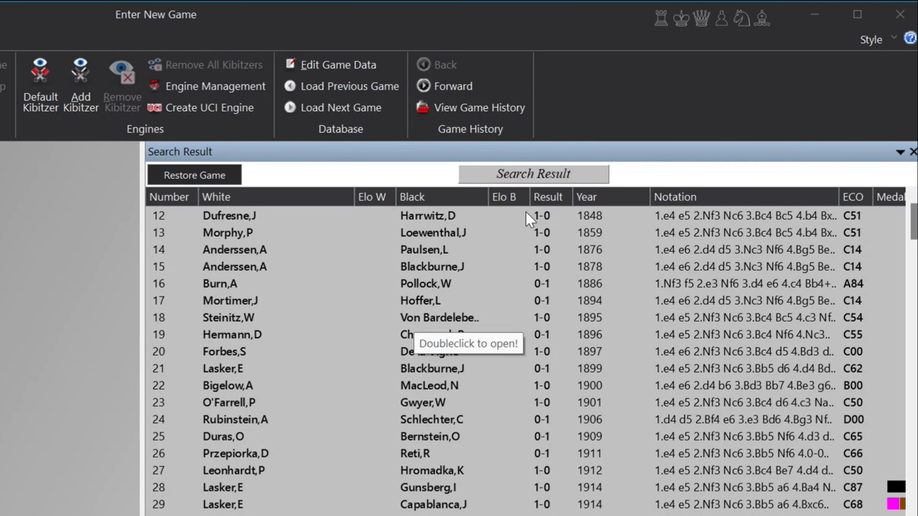
left_click(417, 216)
double_click(418, 215)
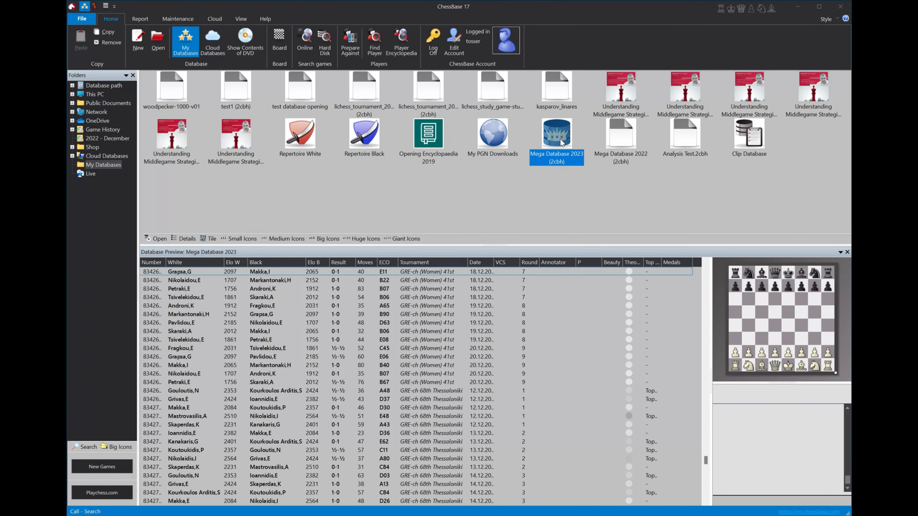
- Reopen the advanced search for Mega Database 2023 and reset its annotation criteria
right_click(583, 130)
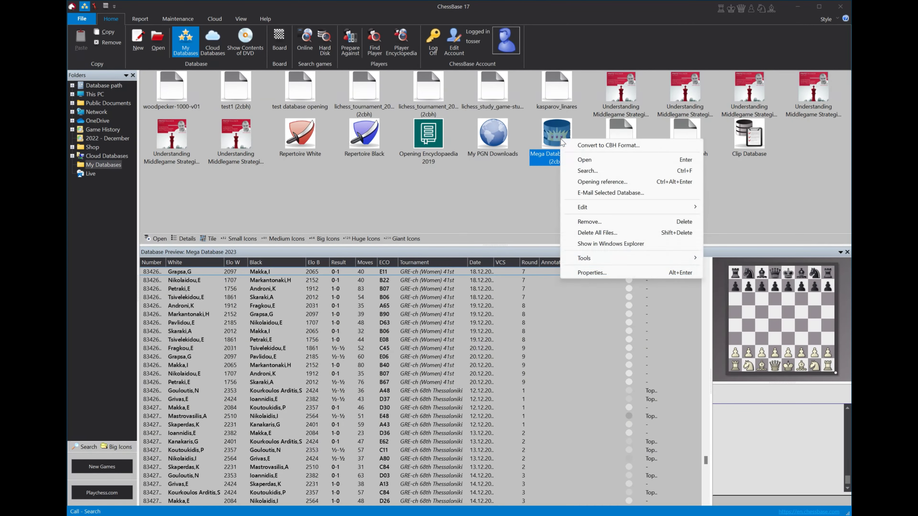
left_click(572, 171)
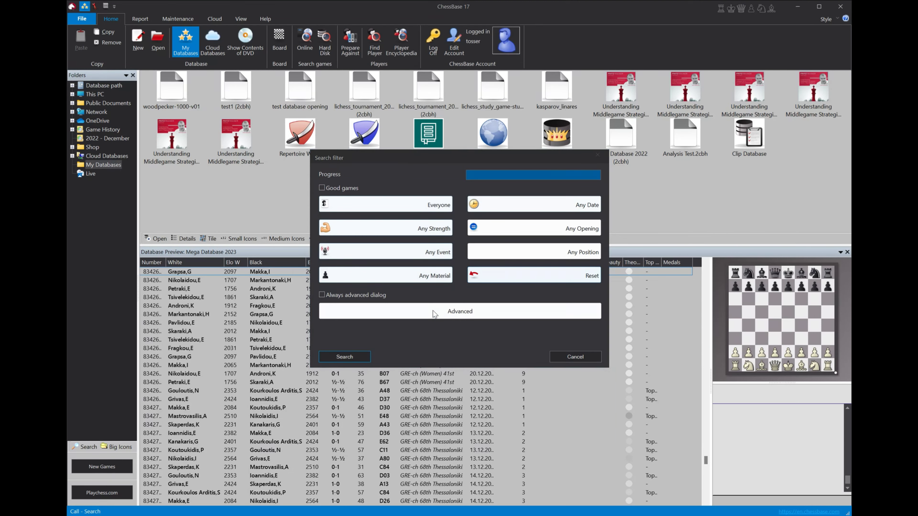
left_click(435, 311)
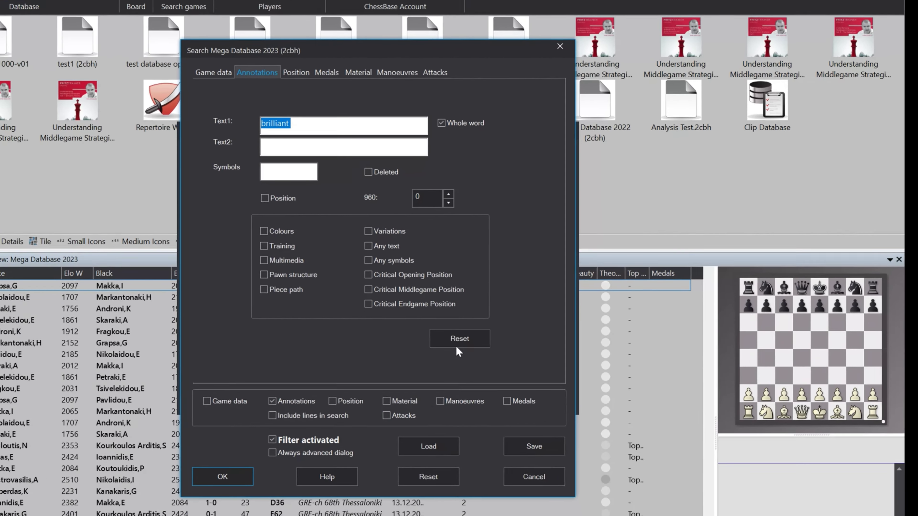
left_click(516, 315)
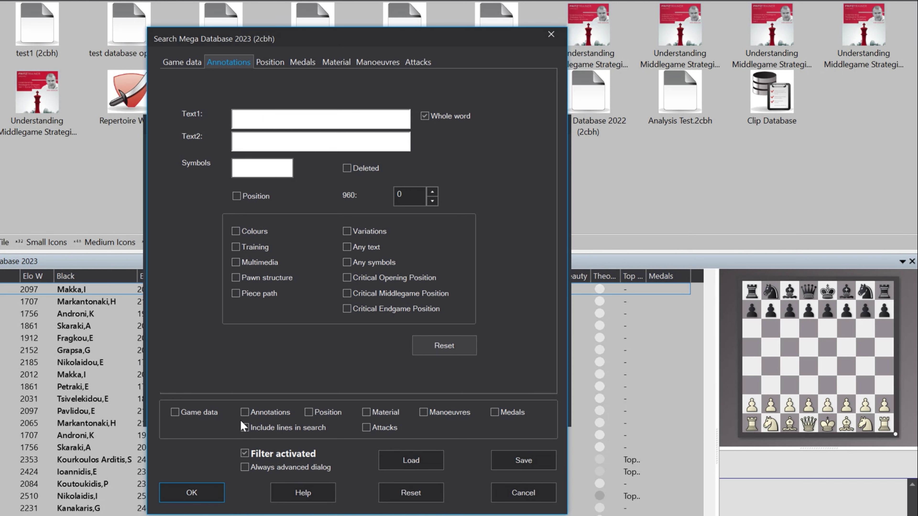
- On the position search board, place black pawns on f7, g6 and h7 and white pawns on g2 and h3
left_click(262, 65)
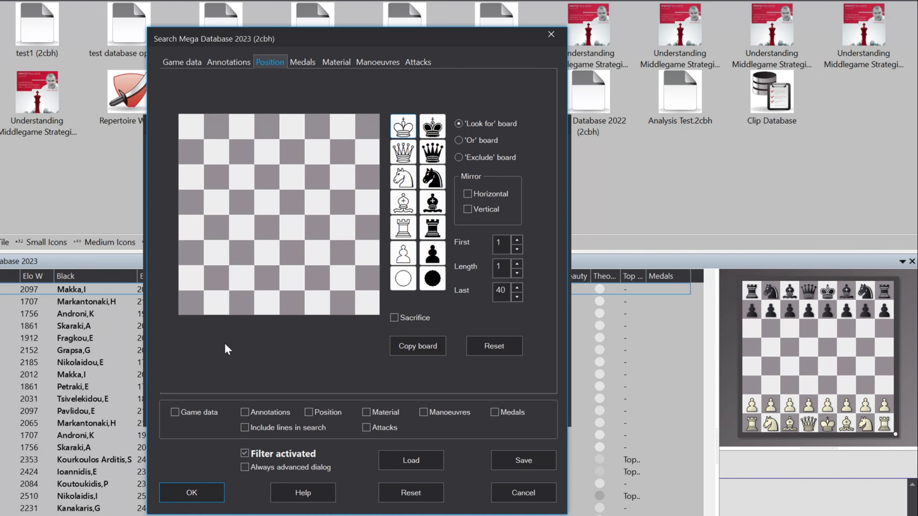
left_click(438, 258)
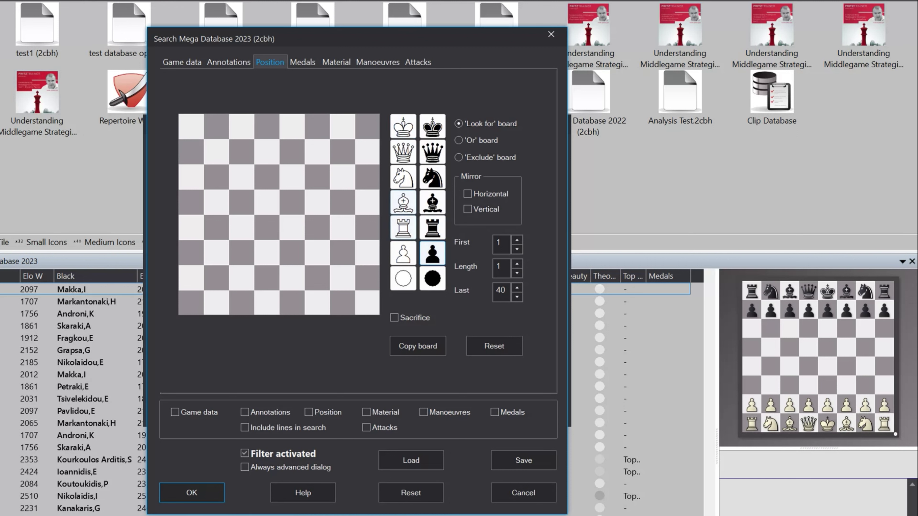
left_click(317, 151)
left_click(342, 177)
left_click(368, 152)
left_click(405, 257)
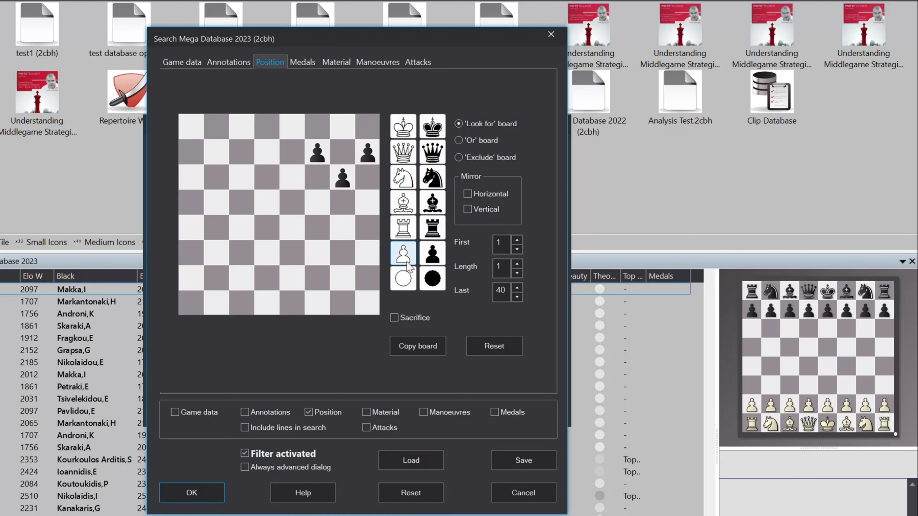
left_click(343, 278)
left_click(368, 253)
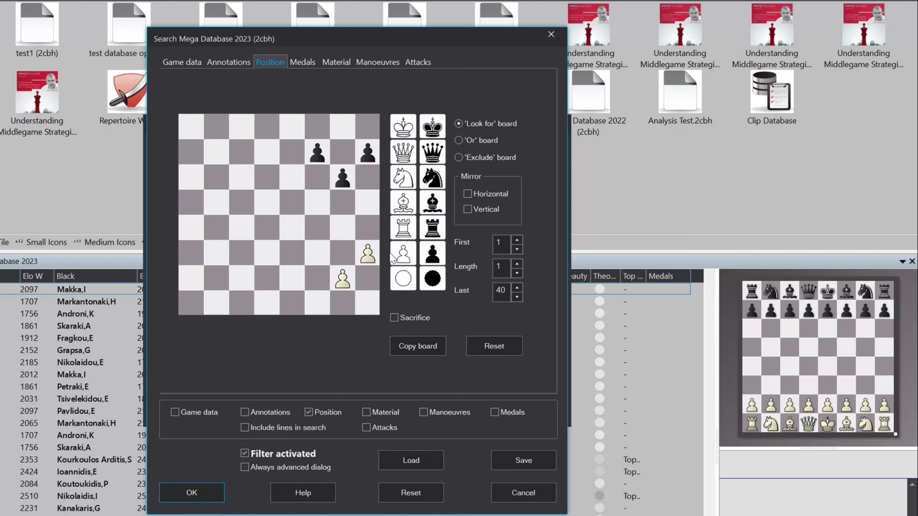
- Add a white rook on d2, a white queen on h6 and a black rook on f8 to the position search board
left_click(403, 227)
left_click(267, 279)
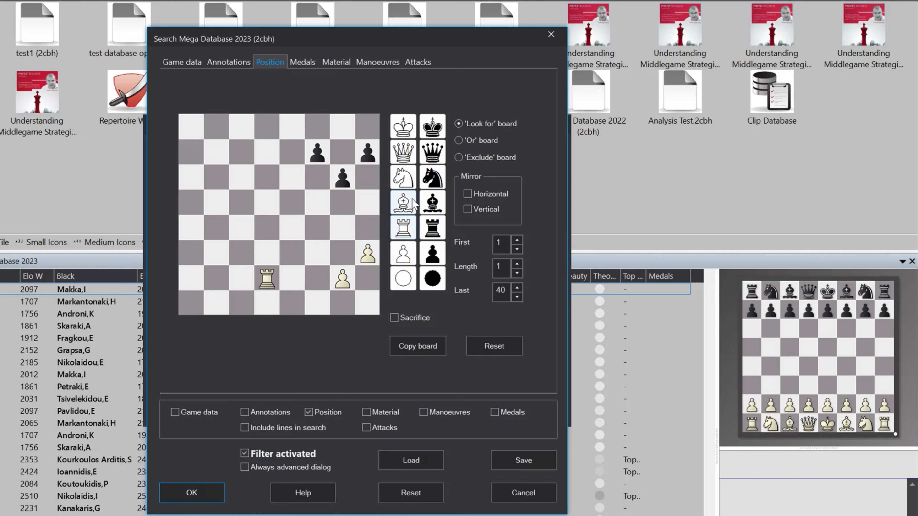
left_click(403, 152)
left_click(368, 177)
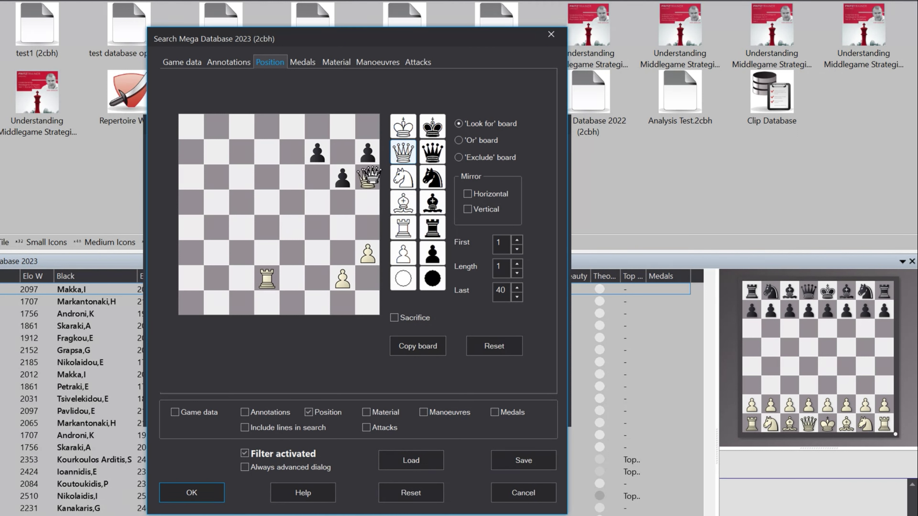
left_click(432, 228)
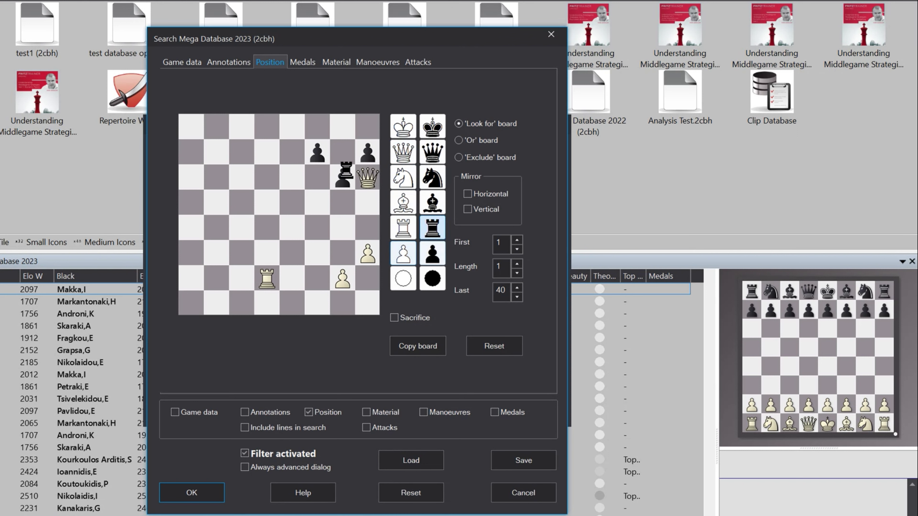
left_click(317, 127)
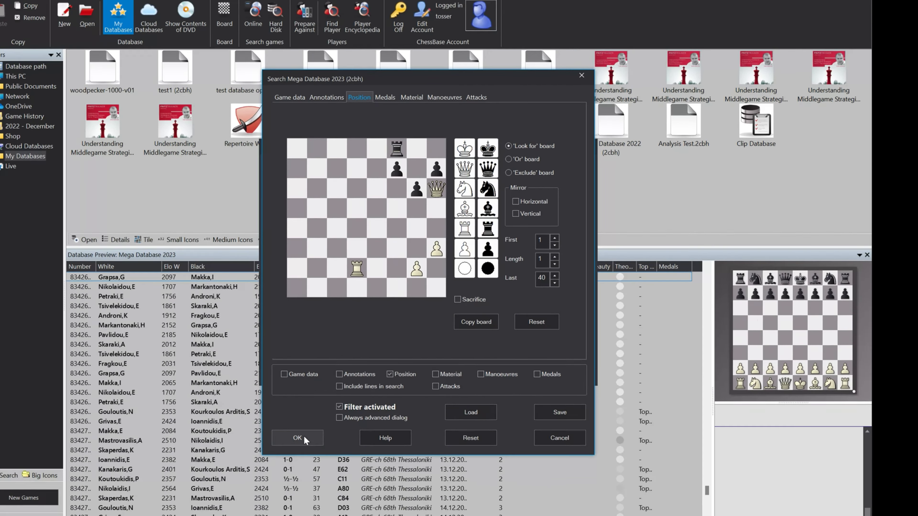
- Run the position search and open the first game in the results
left_click(221, 477)
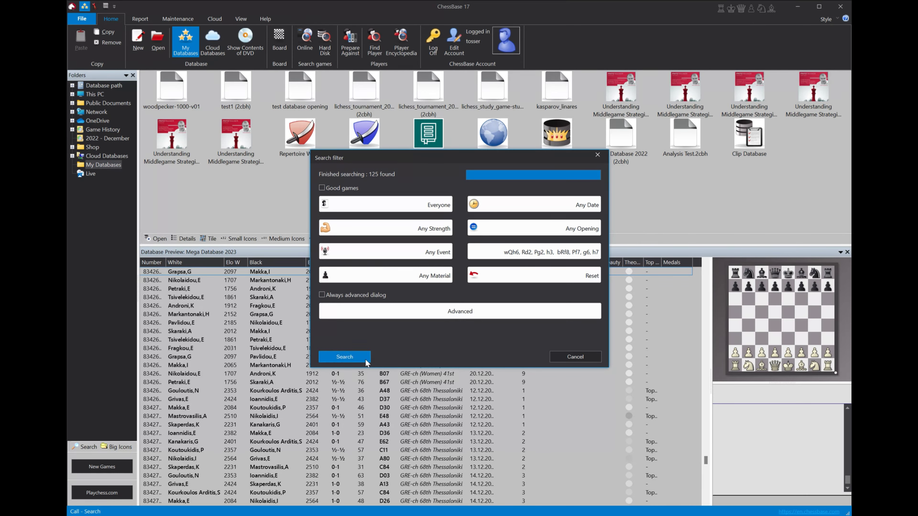
left_click(365, 359)
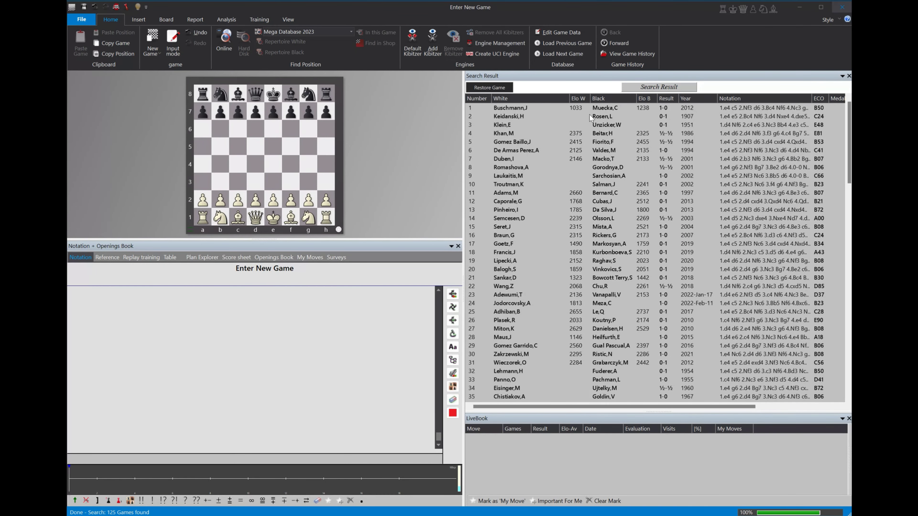
double_click(566, 109)
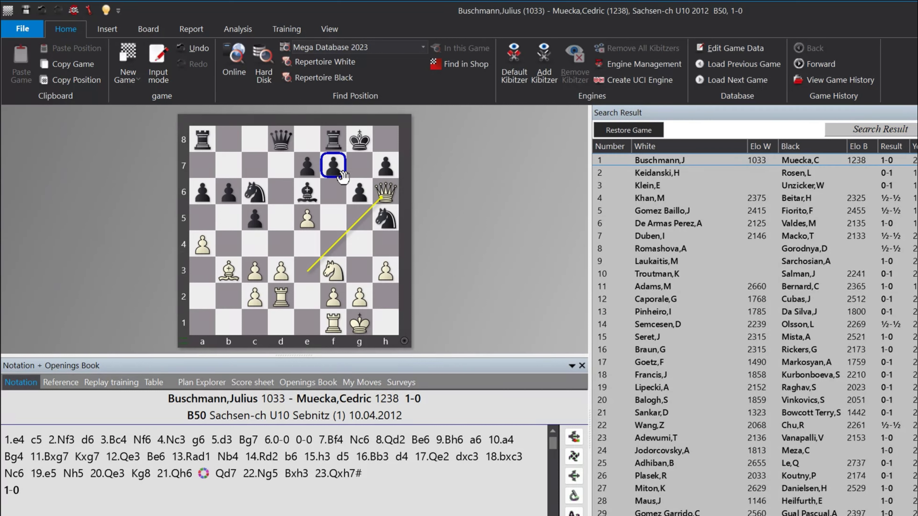
- Mark the squares h7, g6, f7, h6, f8 and d2 on the game's board, and close the game window
left_click(385, 165, "alt")
left_click(359, 191, "alt")
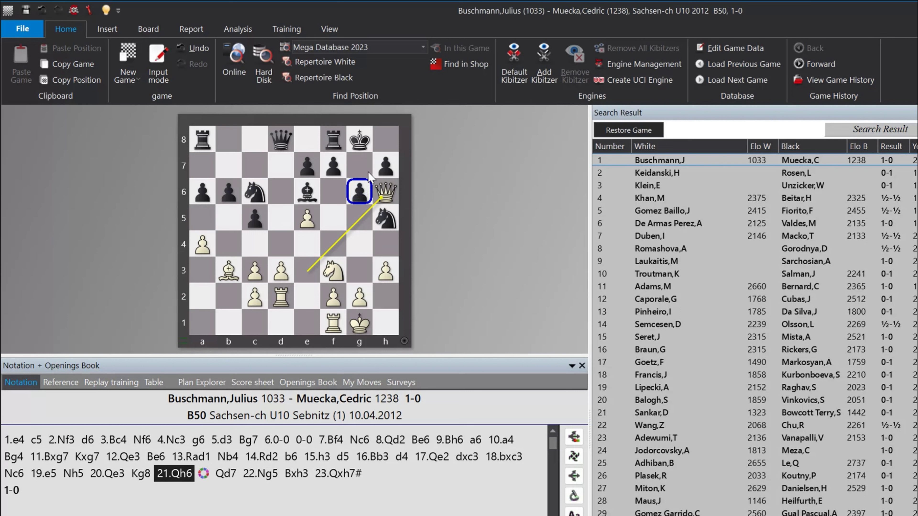
left_click(333, 165, "alt")
left_click(385, 191, "alt")
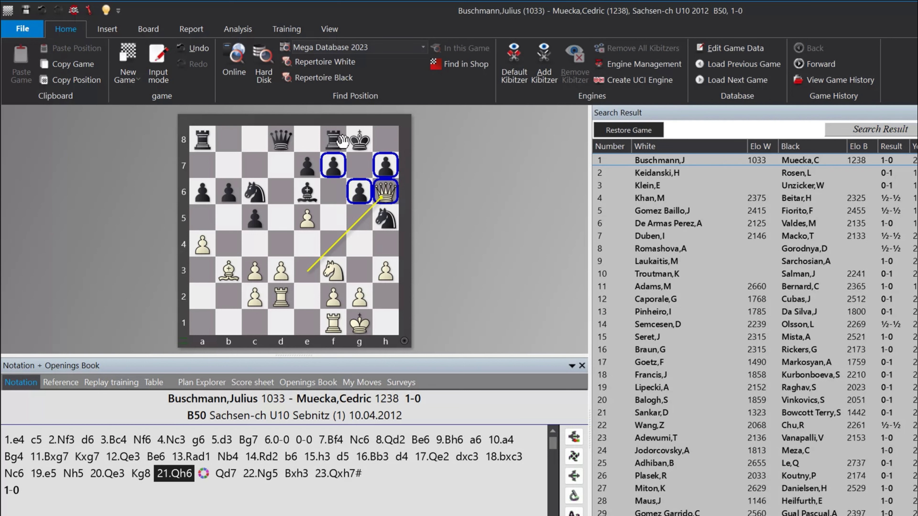
left_click(332, 139, "alt")
left_click(281, 297, "alt")
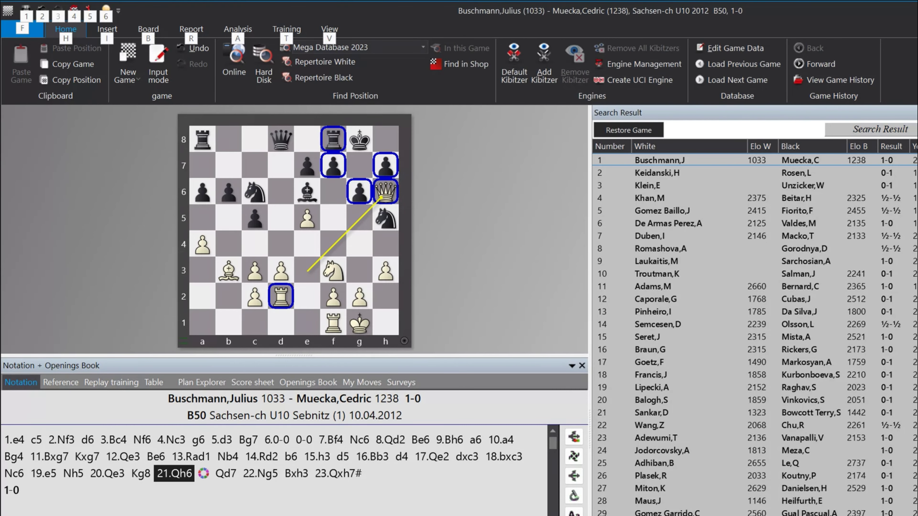
key("1")
left_click(602, 433)
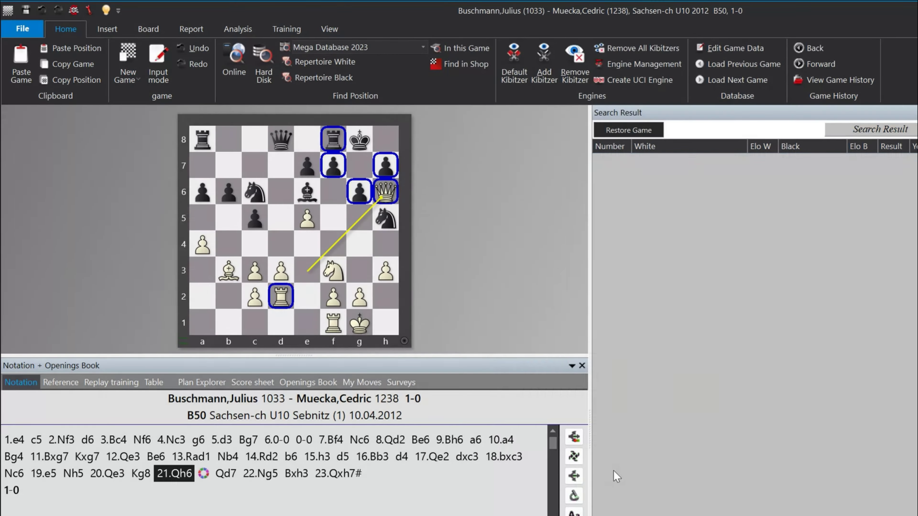
- Return to the advanced search for Mega Database 2023 and clear all pieces from the position board
right_click(752, 214)
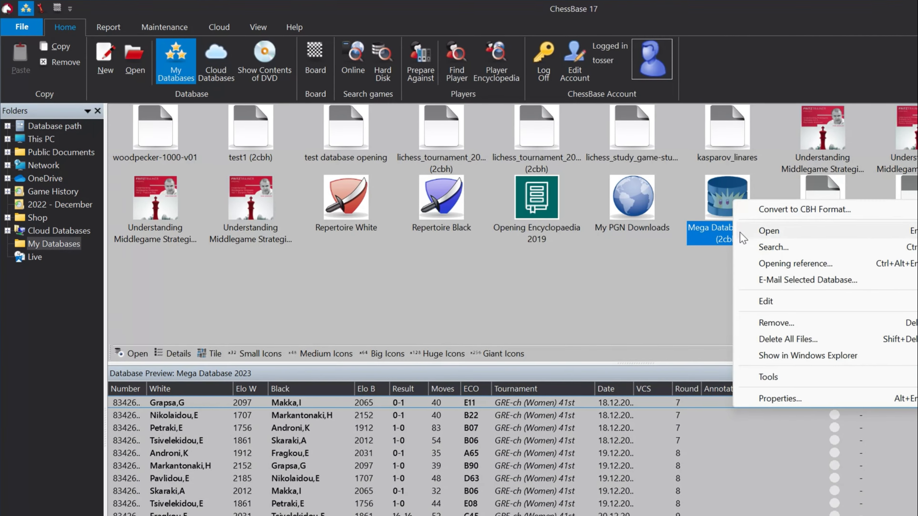
left_click(755, 246)
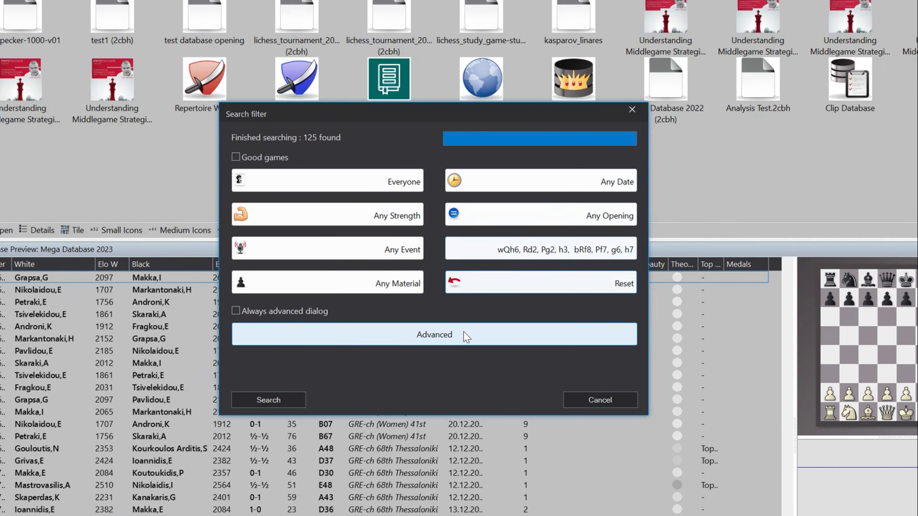
left_click(466, 336)
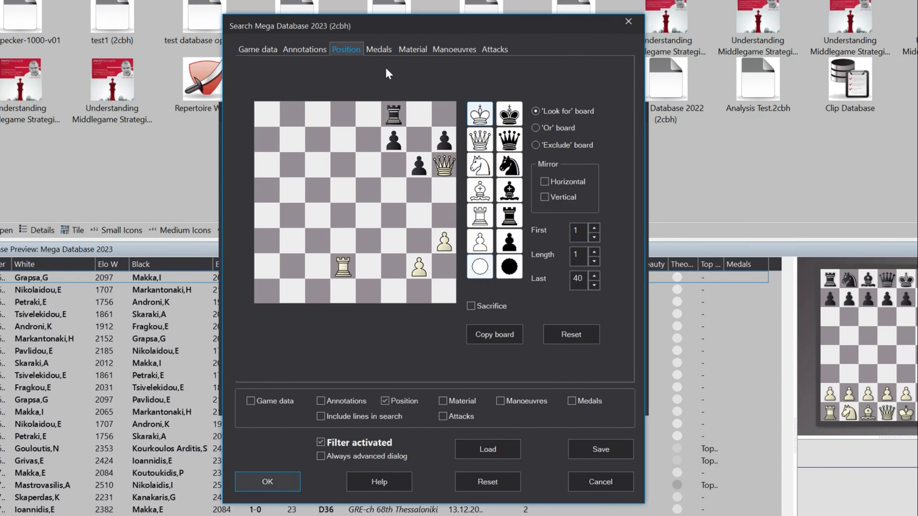
left_click(552, 334)
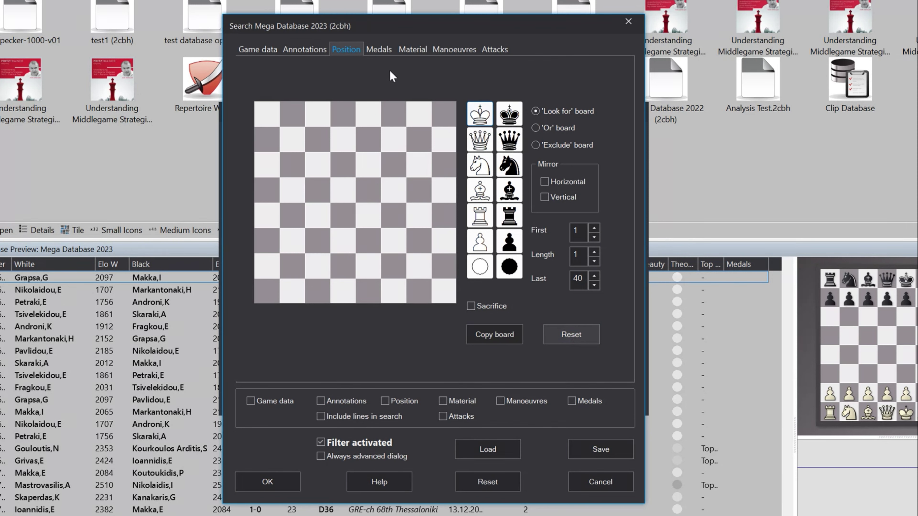
- Examine the medal and material criteria available in the advanced search
left_click(381, 54)
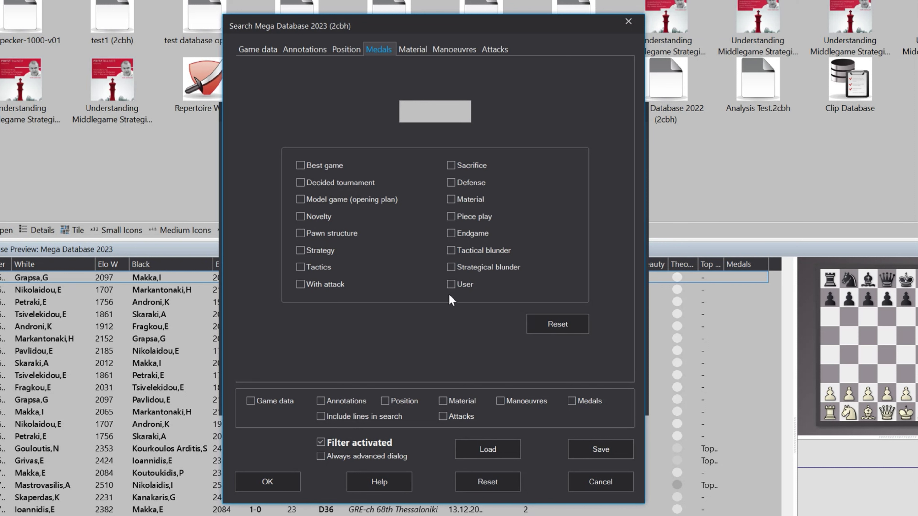
left_click(408, 52)
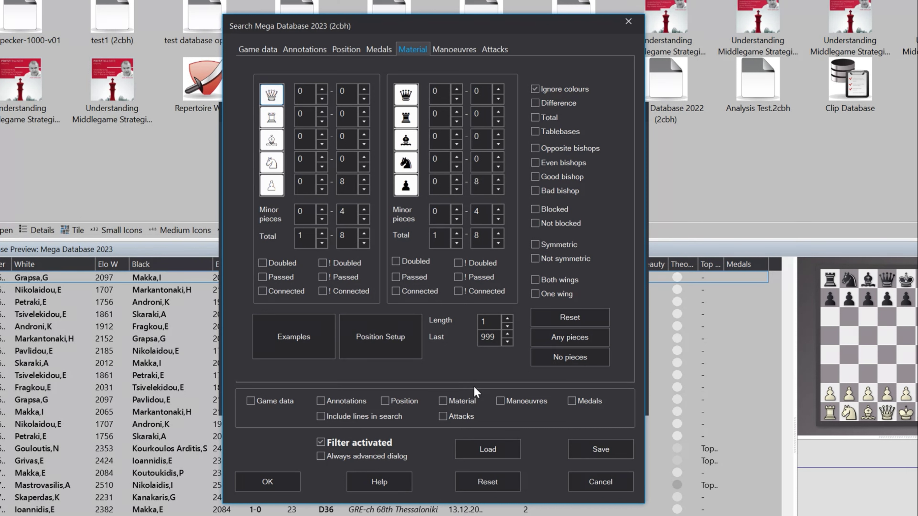
- Load the KBPPP-KB opposite bishops example into the material search criteria
left_click(298, 340)
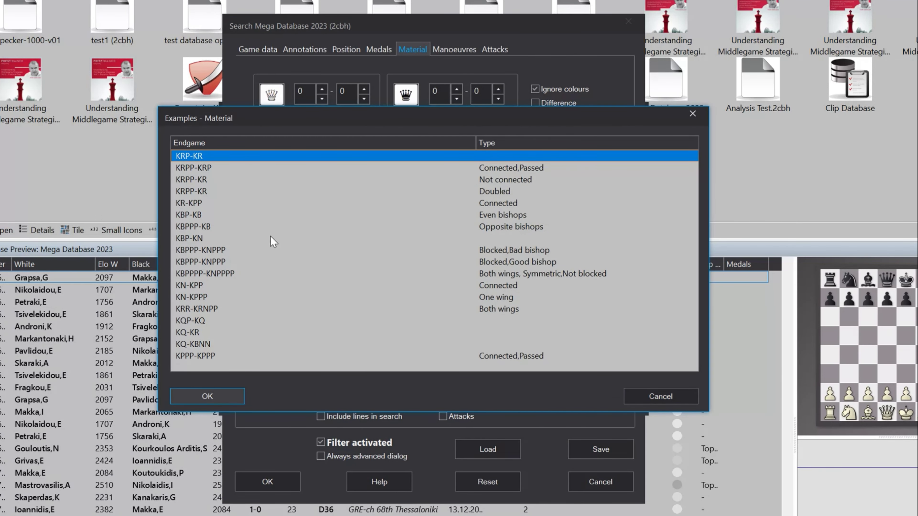
left_click(208, 228)
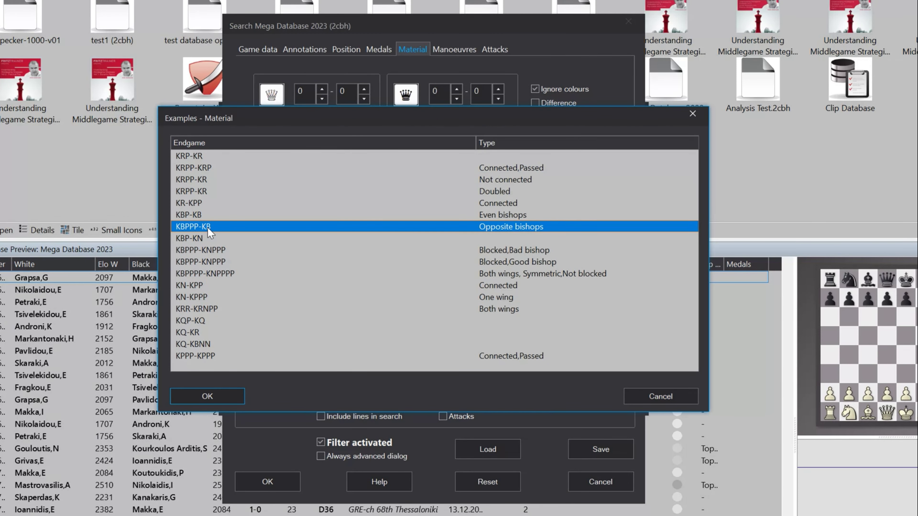
left_click_drag(325, 124, 310, 336)
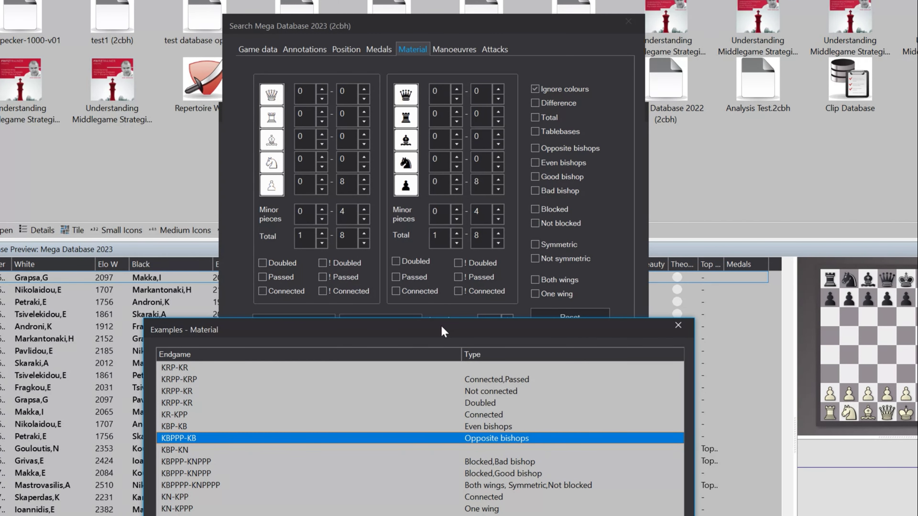
left_click_drag(442, 327, 431, 198)
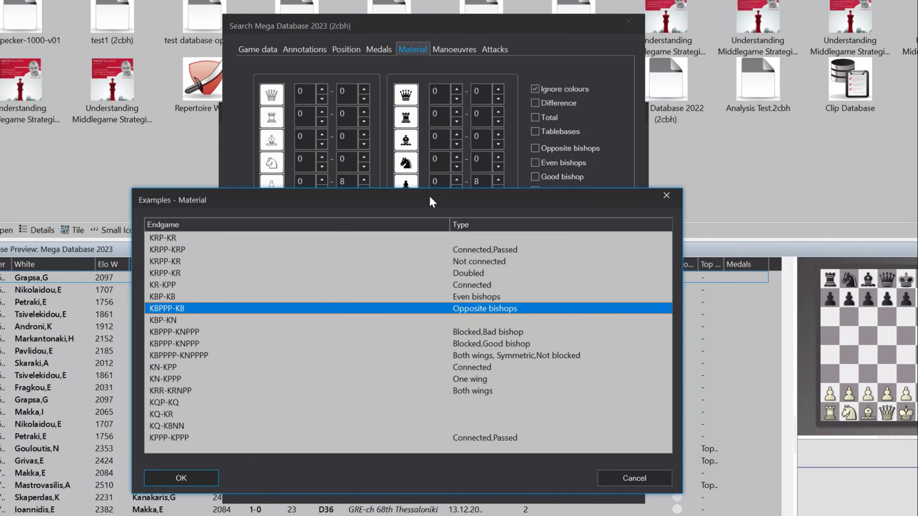
double_click(233, 308)
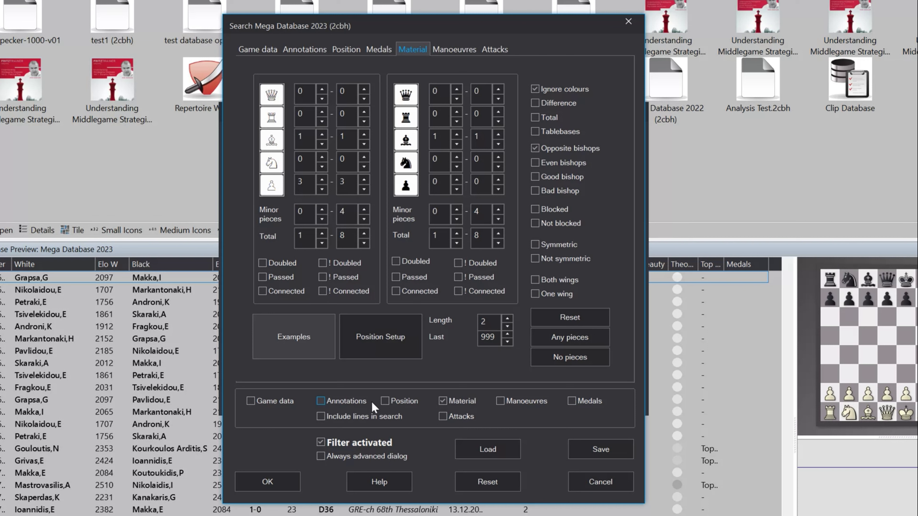
- Run the material search and open games 2 and 25 from the results
left_click(268, 482)
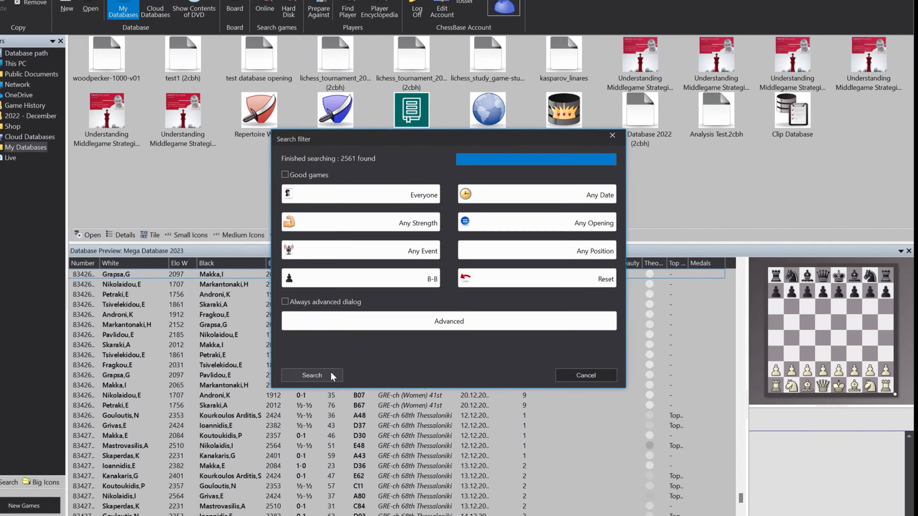
left_click(274, 396)
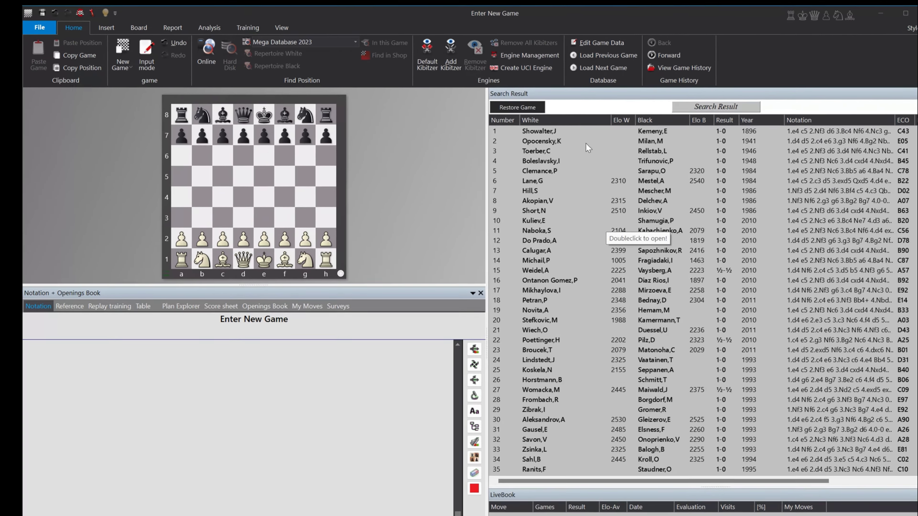
double_click(562, 127)
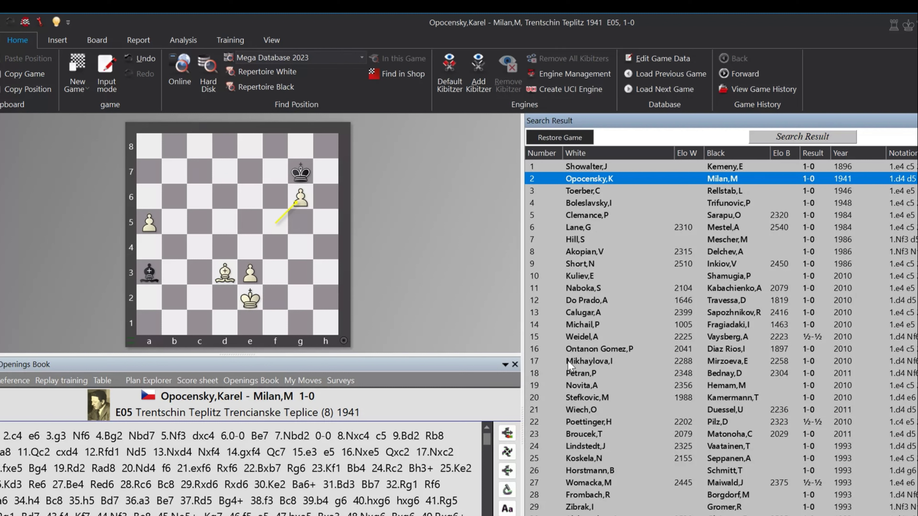
left_click(669, 460)
double_click(670, 464)
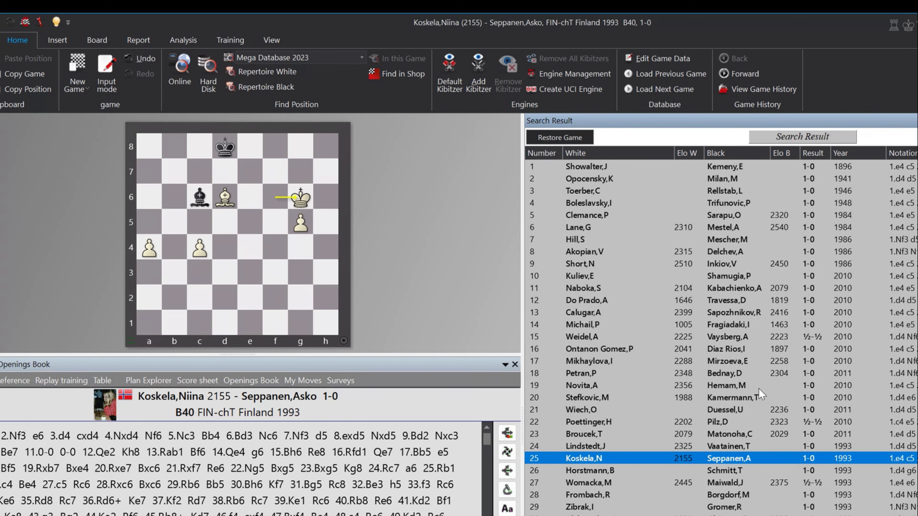
- Return to the advanced search for Mega Database 2023 and reset the material criteria
key("alt+Tab")
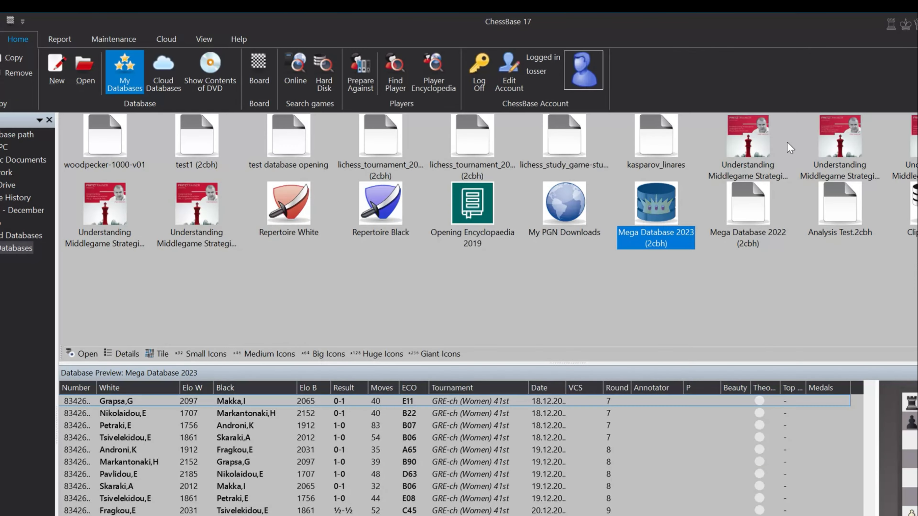
right_click(652, 200)
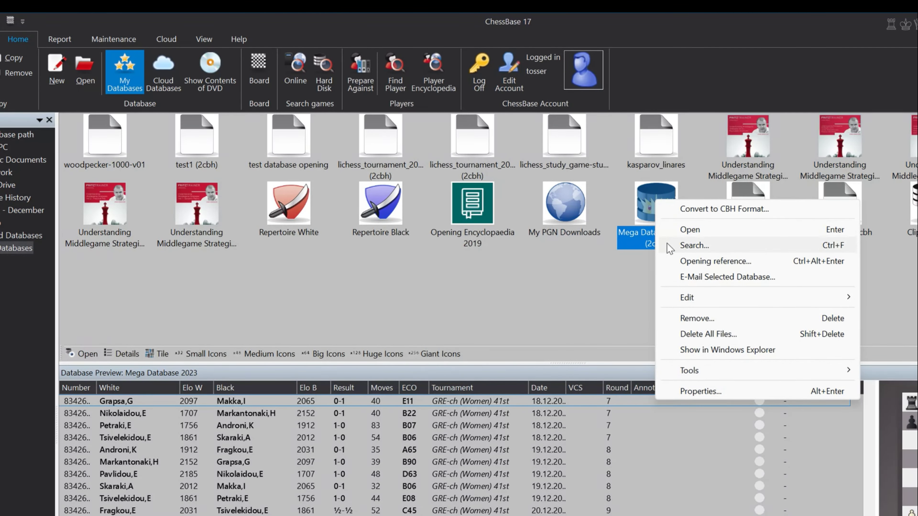
left_click(667, 246)
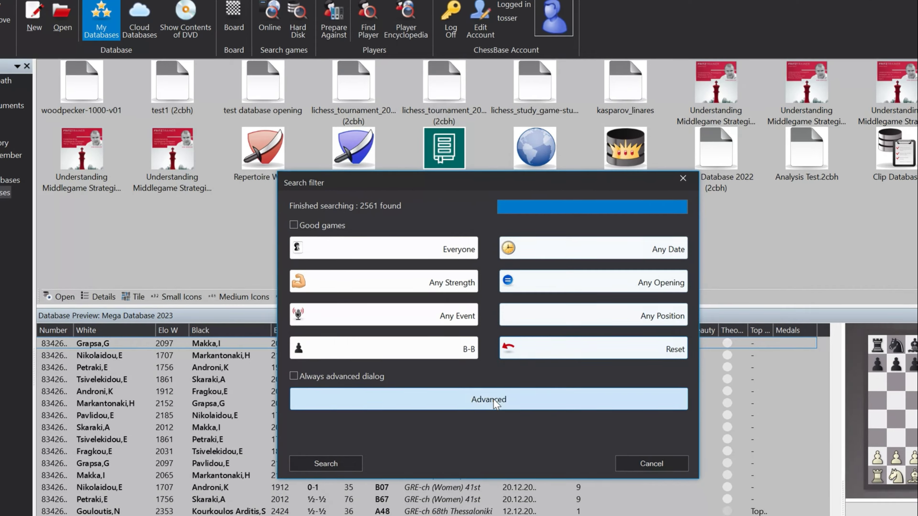
left_click(495, 400)
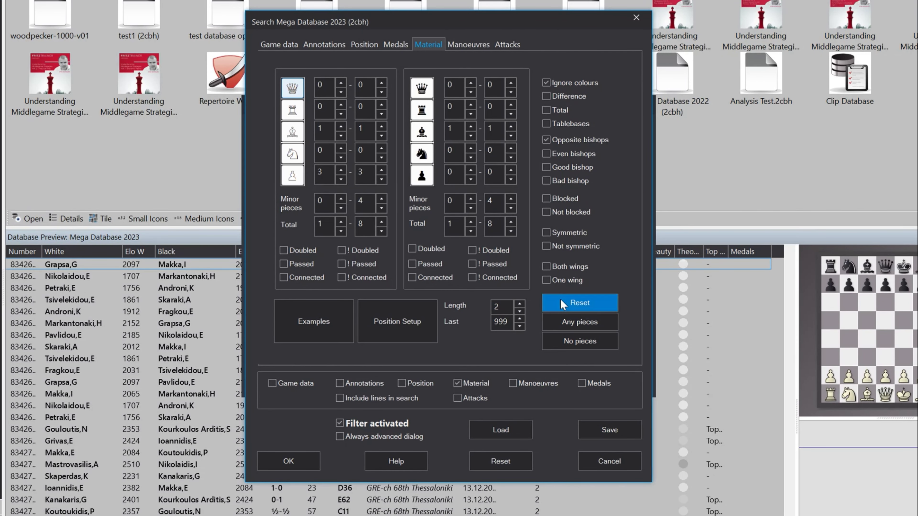
left_click(562, 304)
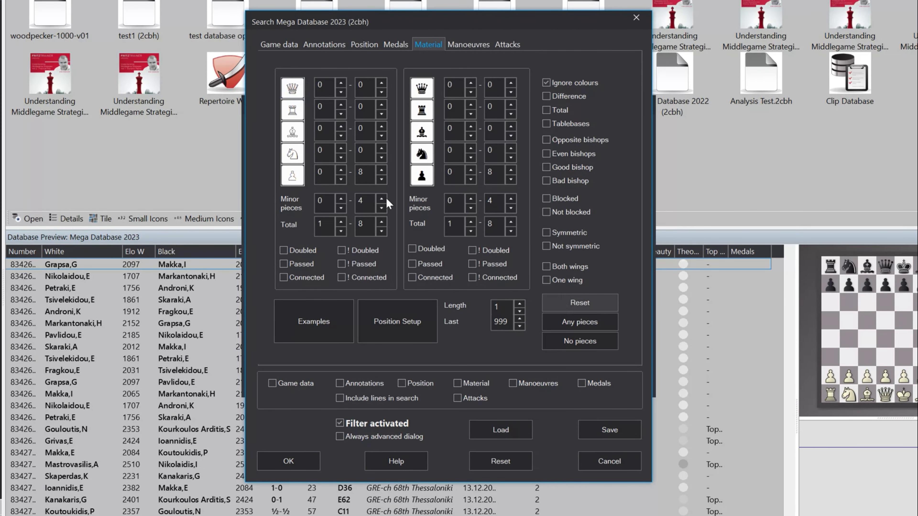
- Load the "Lasker's double bishop sacrifice" example into the manoeuvres search criteria
left_click(476, 43)
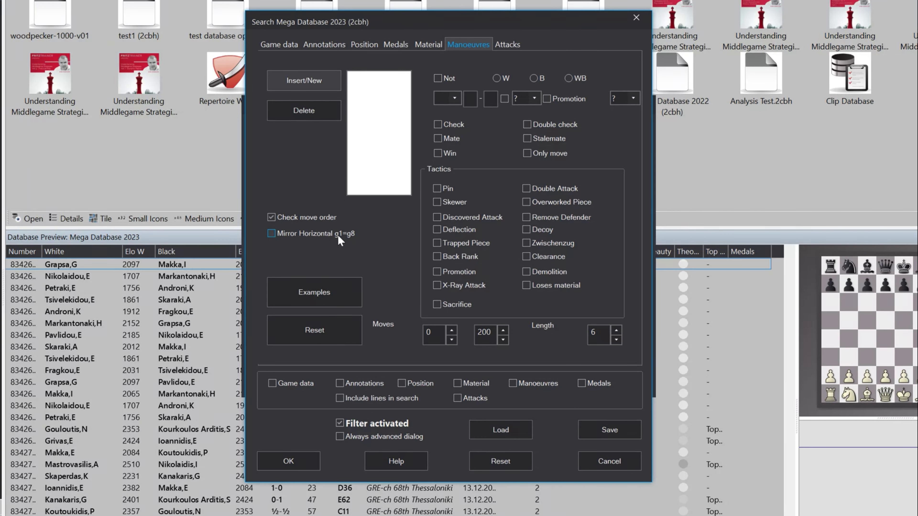
left_click(338, 296)
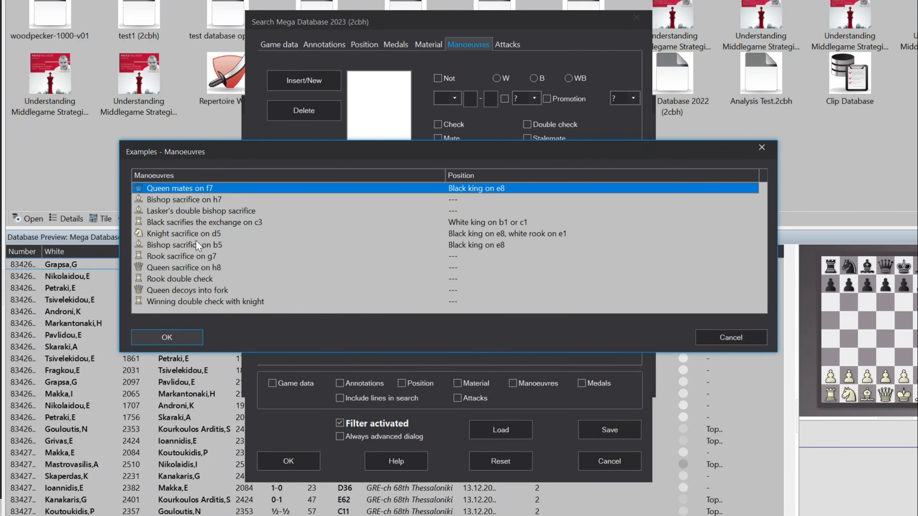
left_click_drag(383, 154, 388, 305)
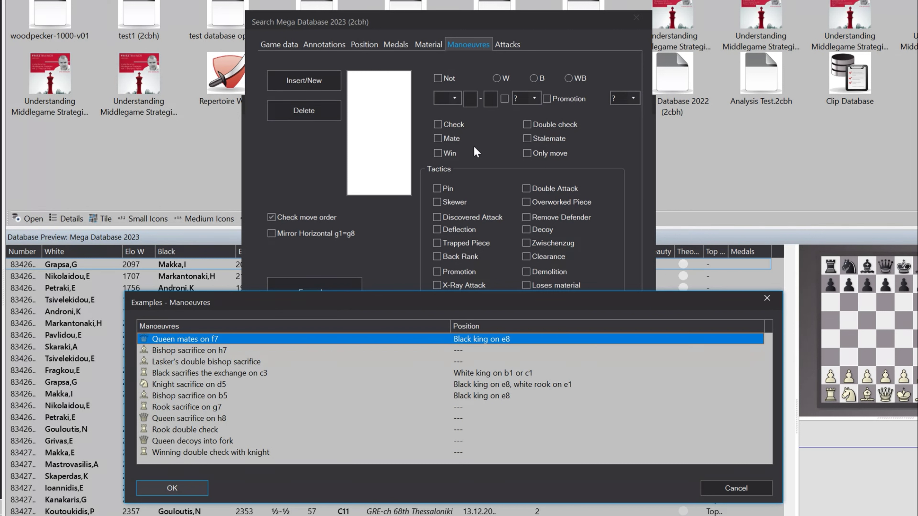
double_click(228, 362)
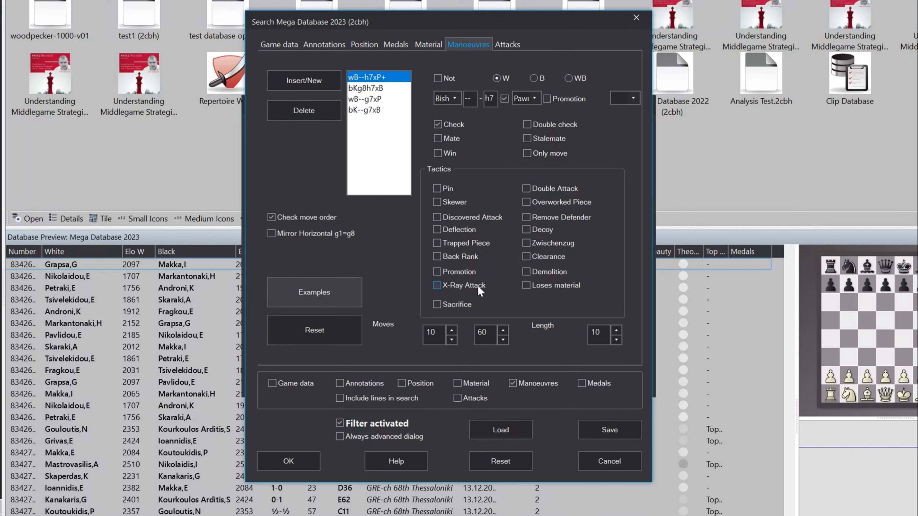
- Run the manoeuvres search, look through the results list and open its second game
left_click(286, 464)
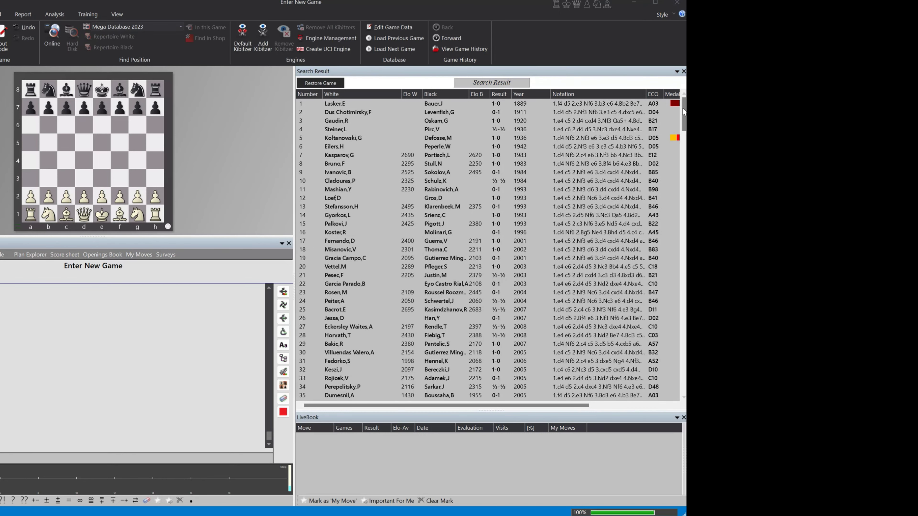
scroll(681, 129, "down", 4)
left_click_drag(681, 129, 682, 379)
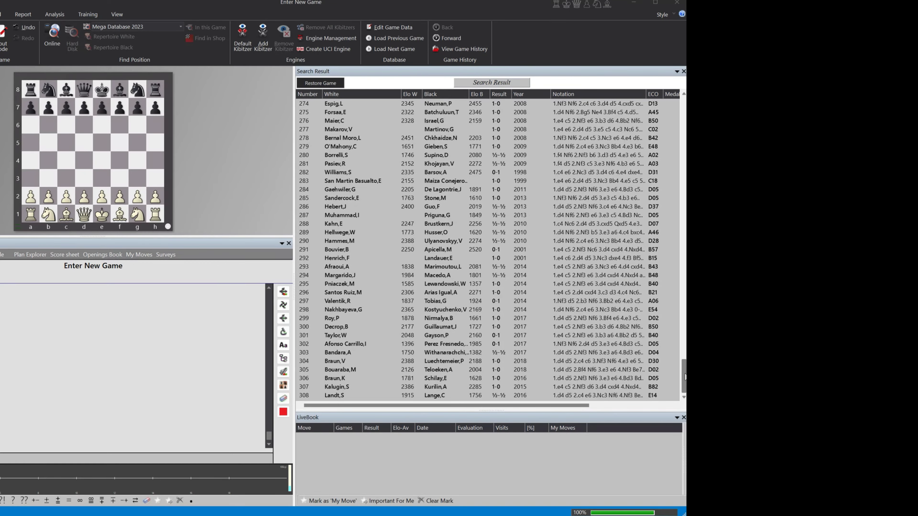
left_click_drag(684, 376, 676, 108)
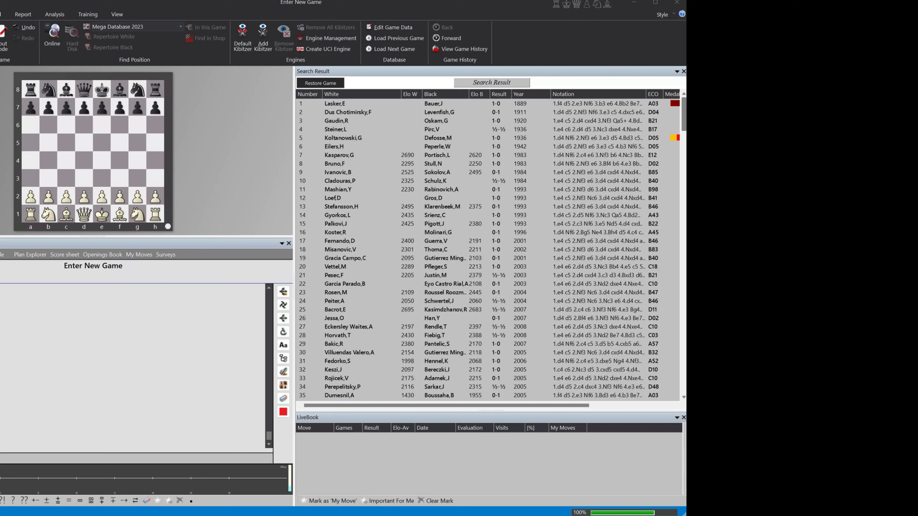
double_click(339, 112)
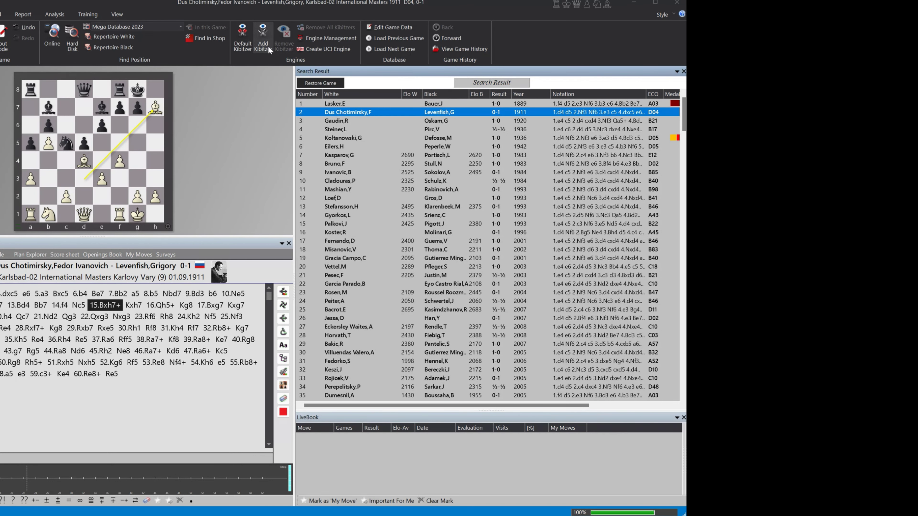
- Close the game window, reopen the advanced search for Mega Database 2023 and reset the manoeuvres criteria
left_click(667, 5)
left_click(397, 133)
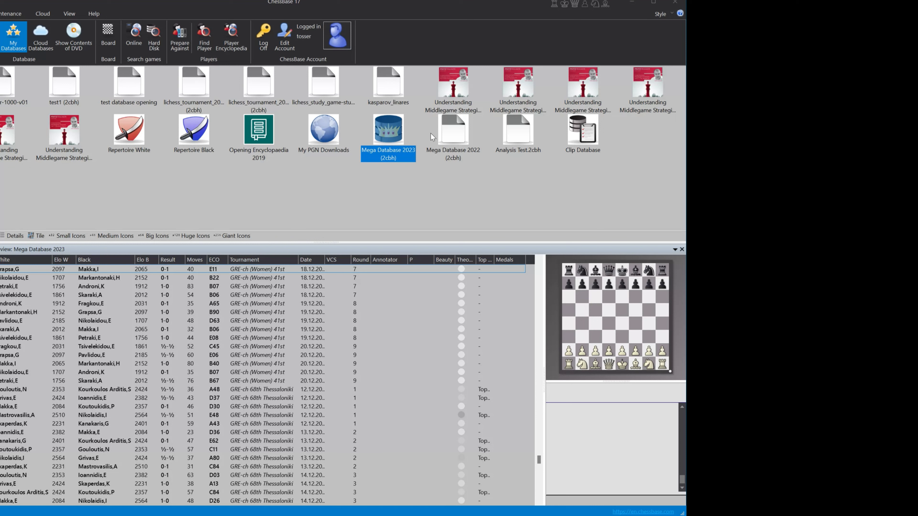
right_click(401, 132)
left_click(414, 164)
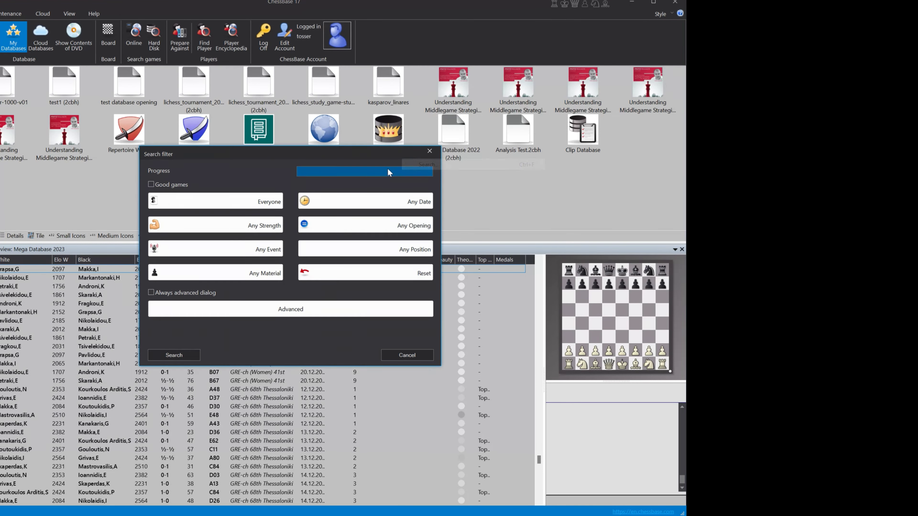
left_click(280, 315)
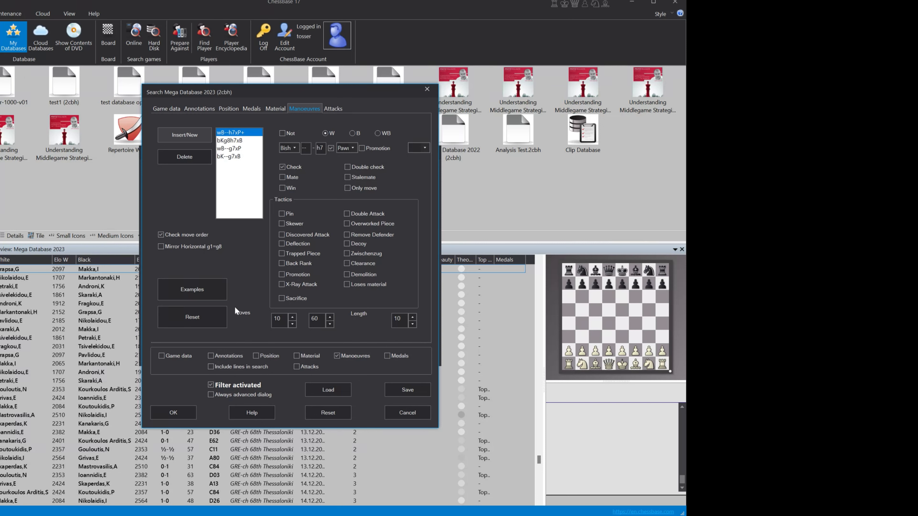
left_click(206, 317)
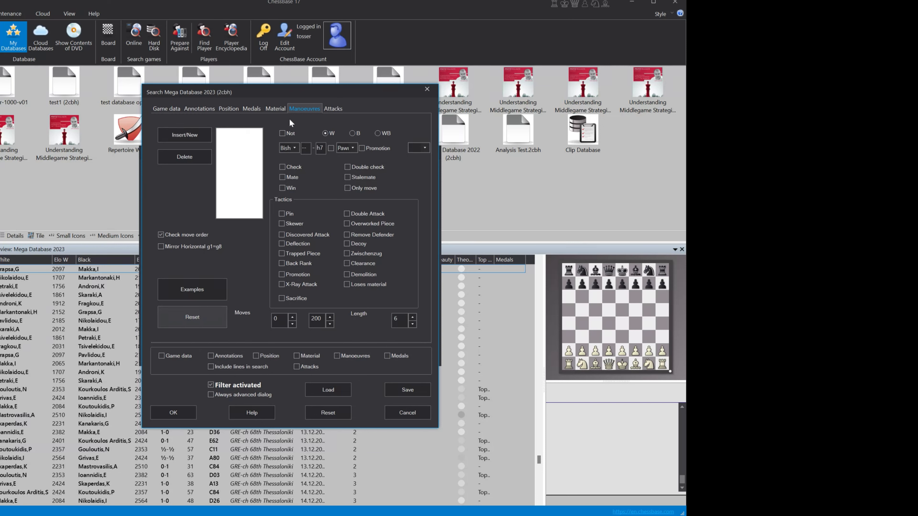
- Search for a white rook on f1 attacked by only a rook and bishop, defended by only a queen and bishop, and open the game found
left_click(334, 109)
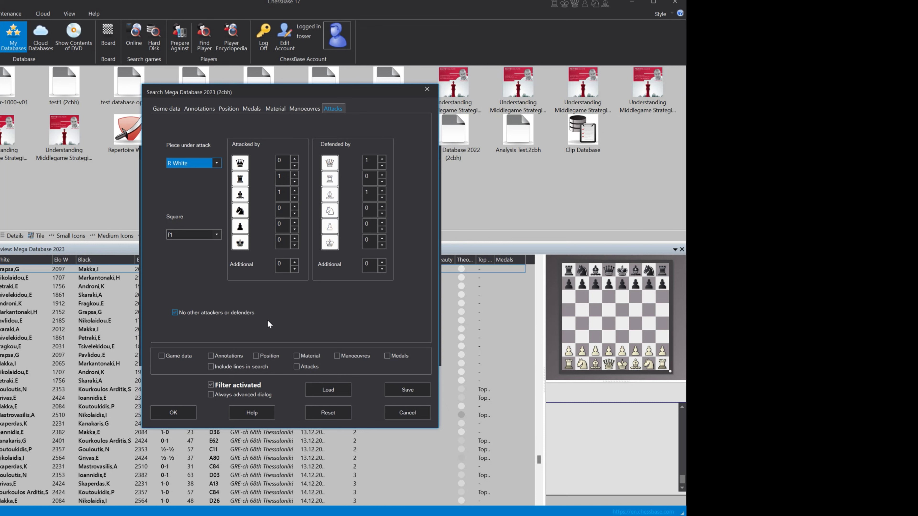
left_click(296, 367)
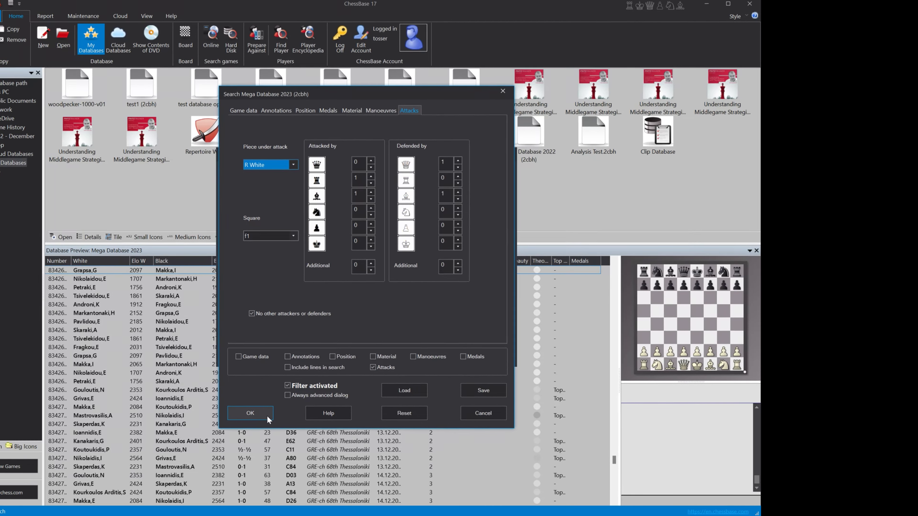
left_click(179, 412)
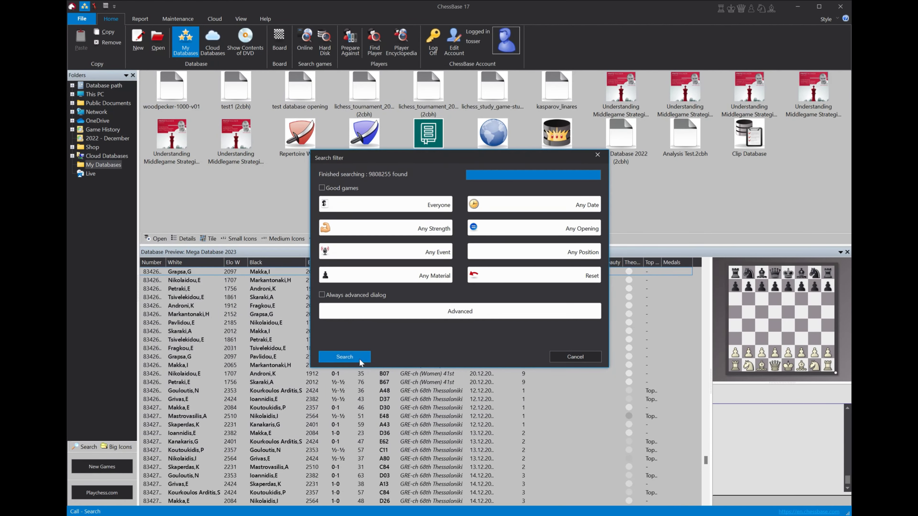
left_click(359, 359)
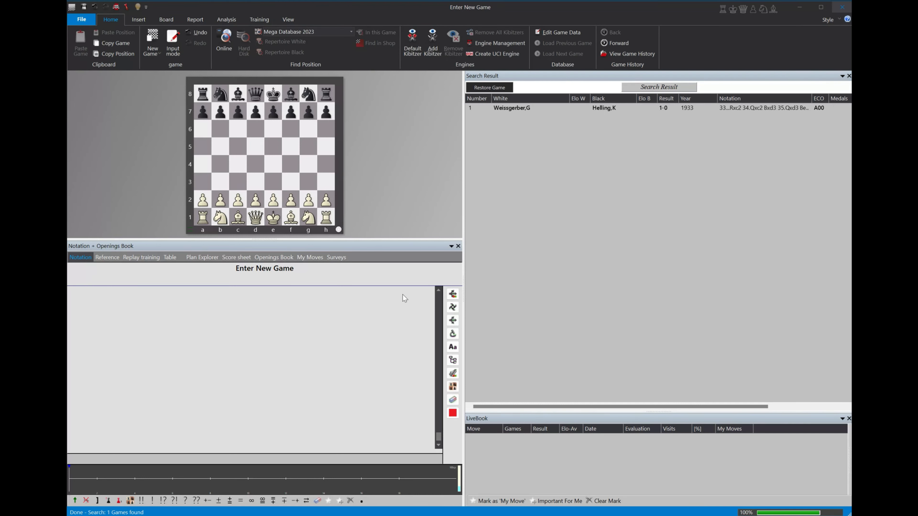
double_click(526, 107)
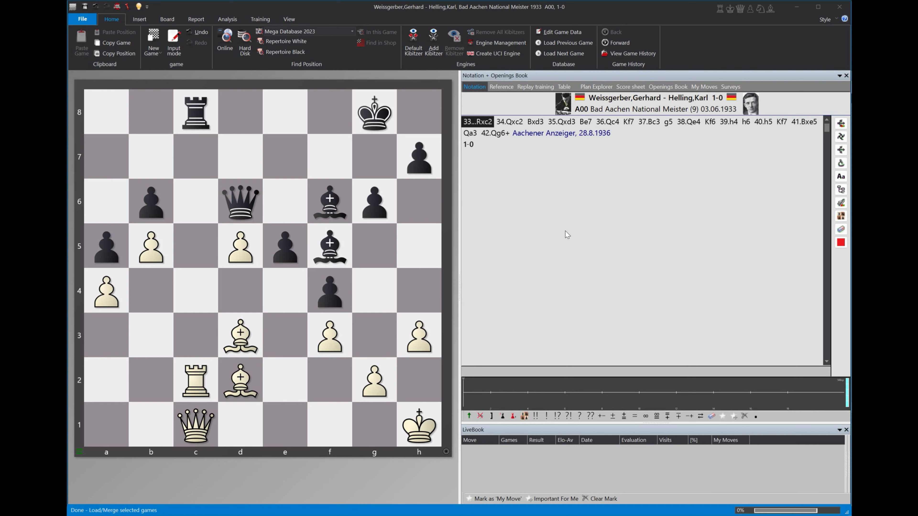
- View the ID cards of the White and Black players of the open game, closing each one
left_click(629, 102)
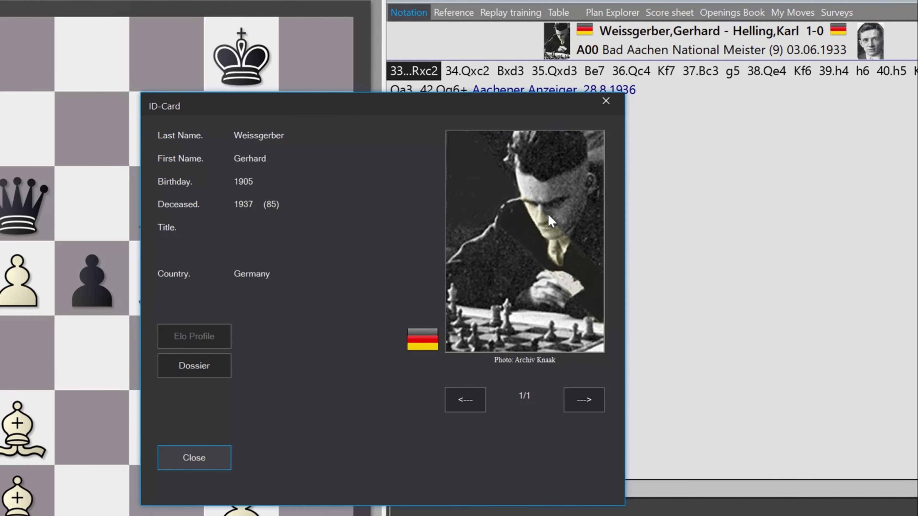
left_click(606, 102)
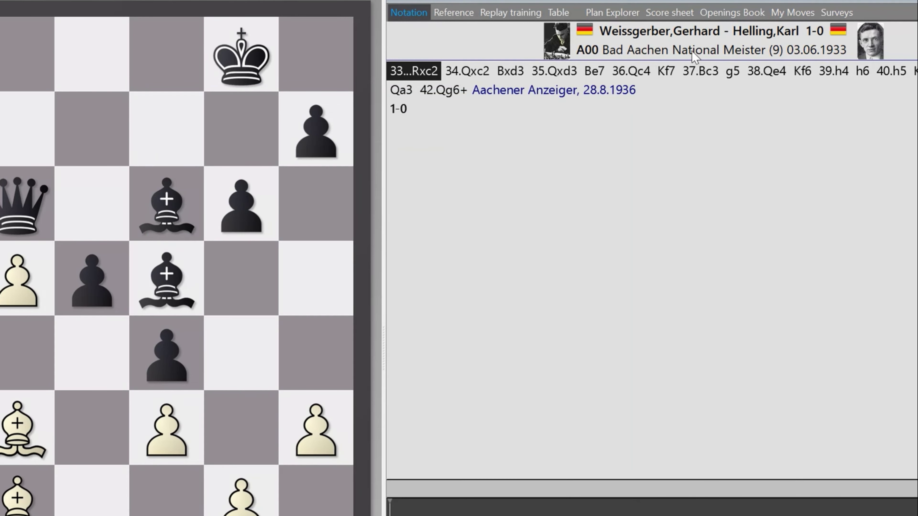
left_click(746, 39)
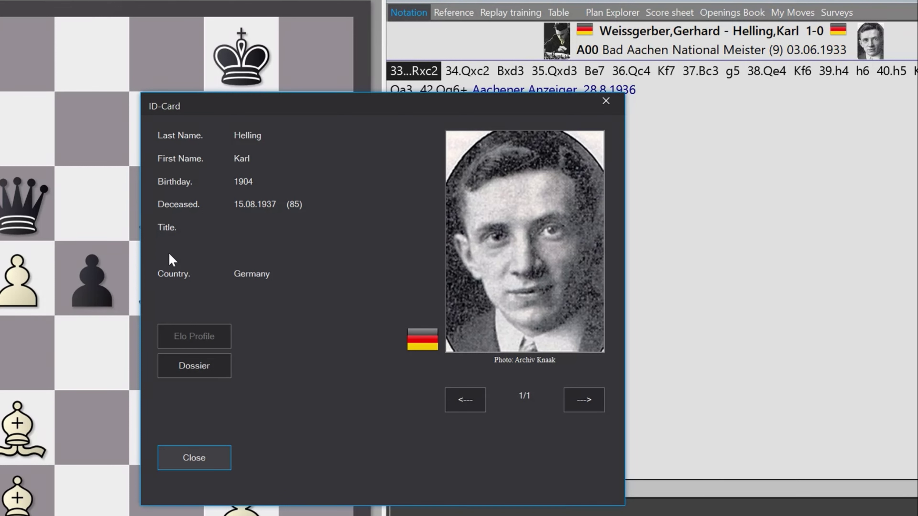
left_click(606, 102)
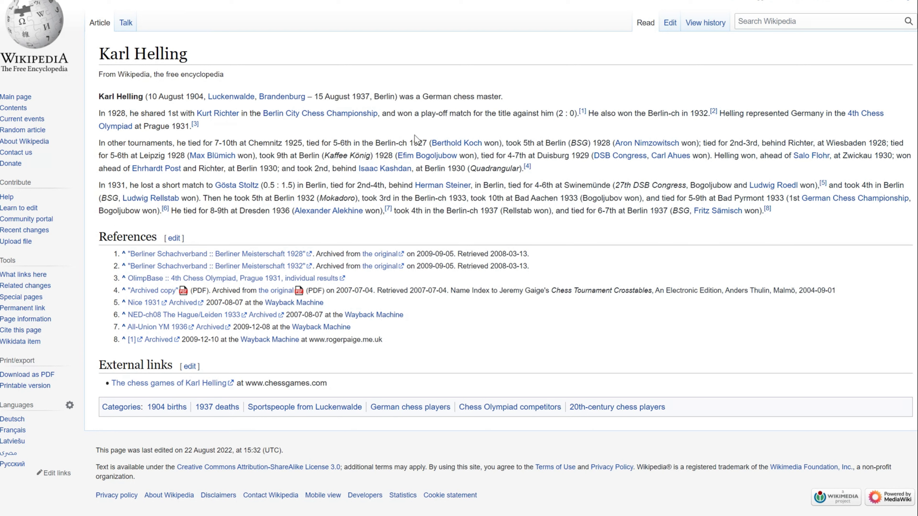
- Show the attackers and defenders overlay on the board of the open game
mouse_move(429, 192)
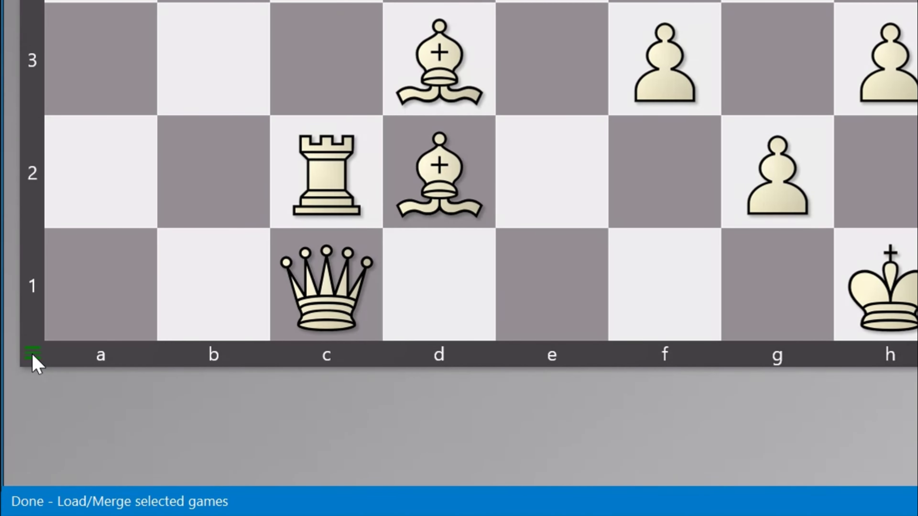
left_click(33, 355)
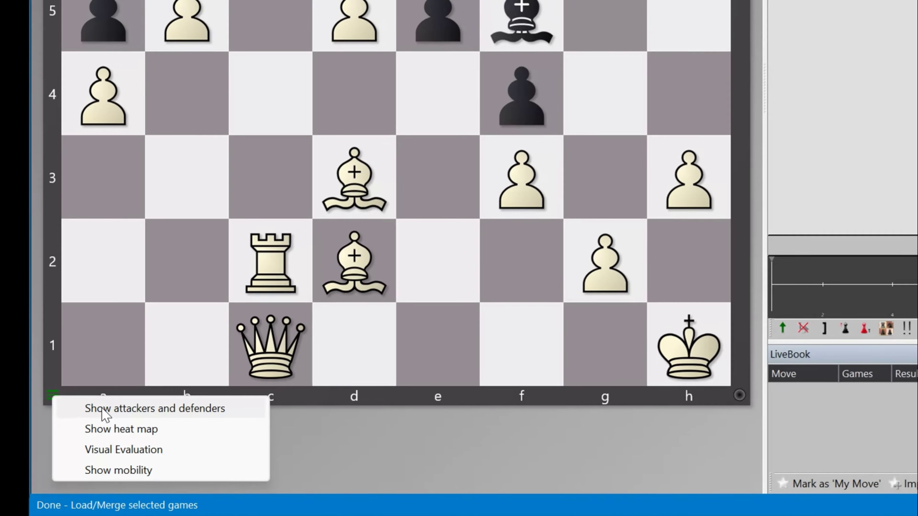
left_click(154, 376)
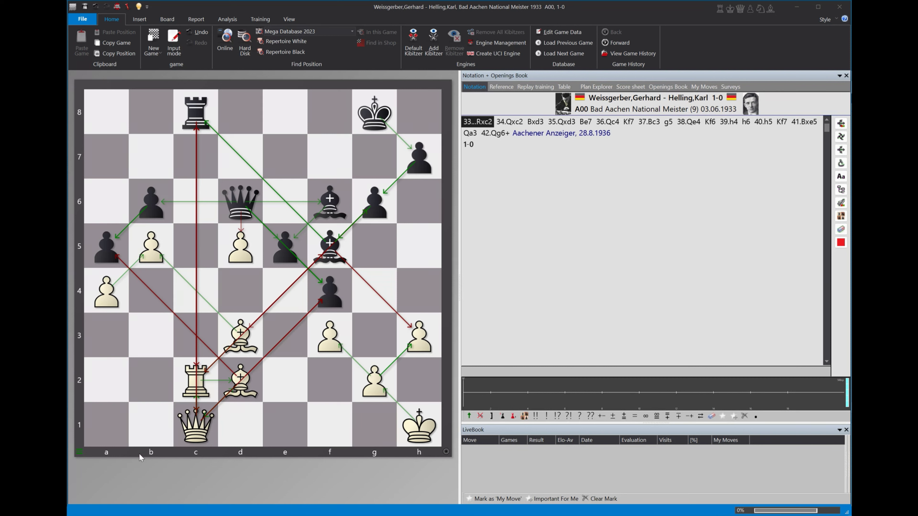
- Turn off the attackers and defenders overlay and show the heat map on the board
left_click(80, 452)
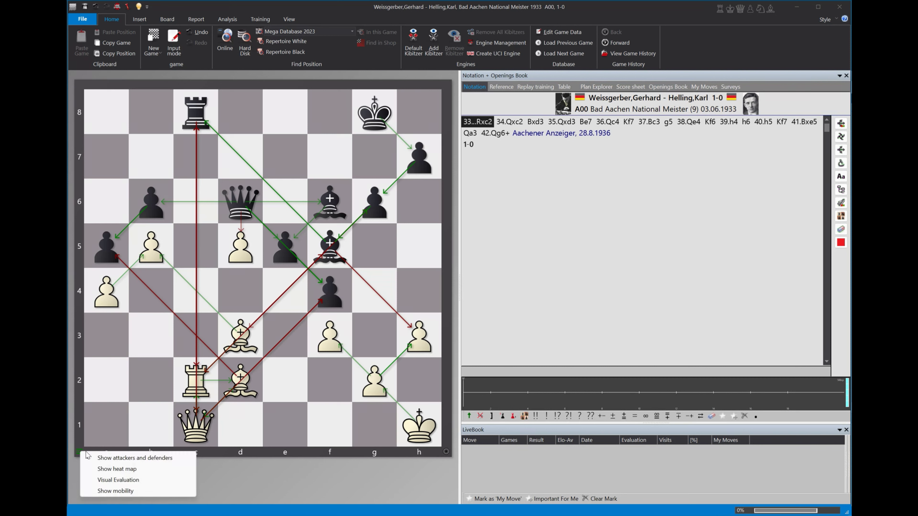
left_click(81, 454)
left_click(81, 453)
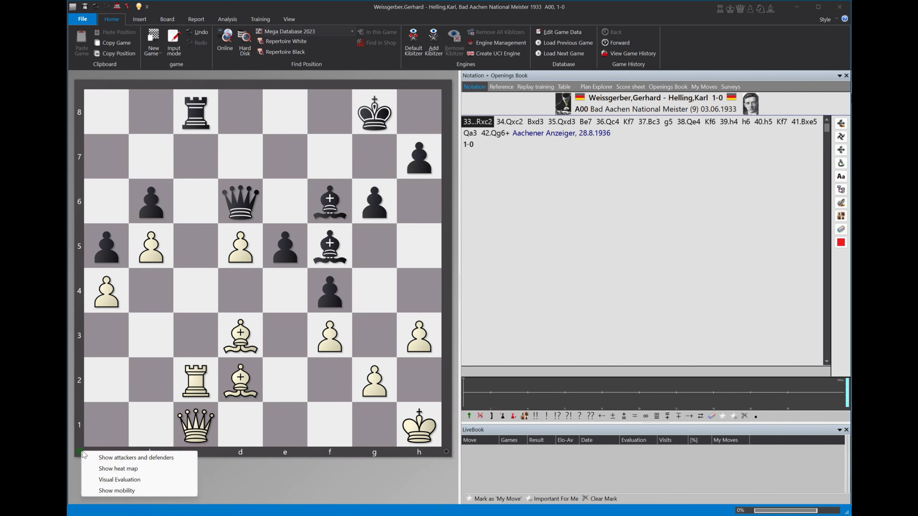
left_click(95, 469)
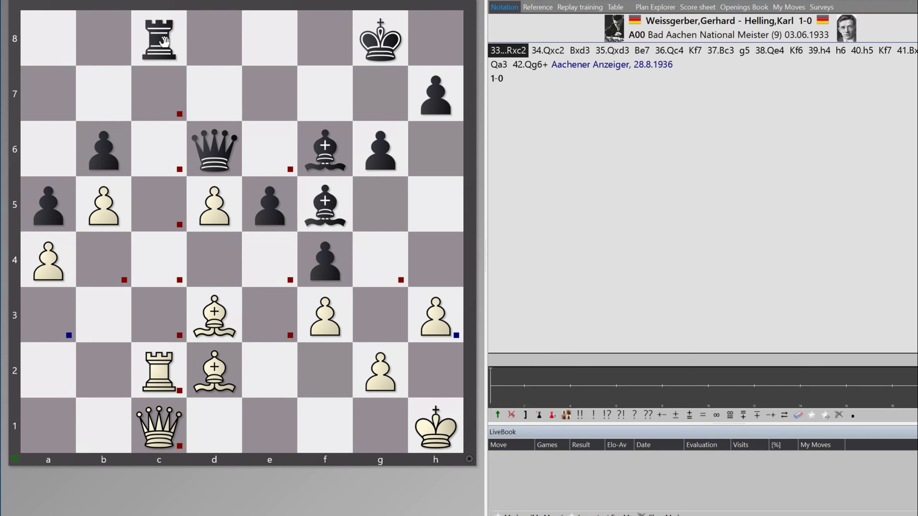
- Examine the colour-rated destination squares of the black rook on c8, queen on d6 and bishop on f6 without moving them
left_click_drag(164, 41, 166, 41)
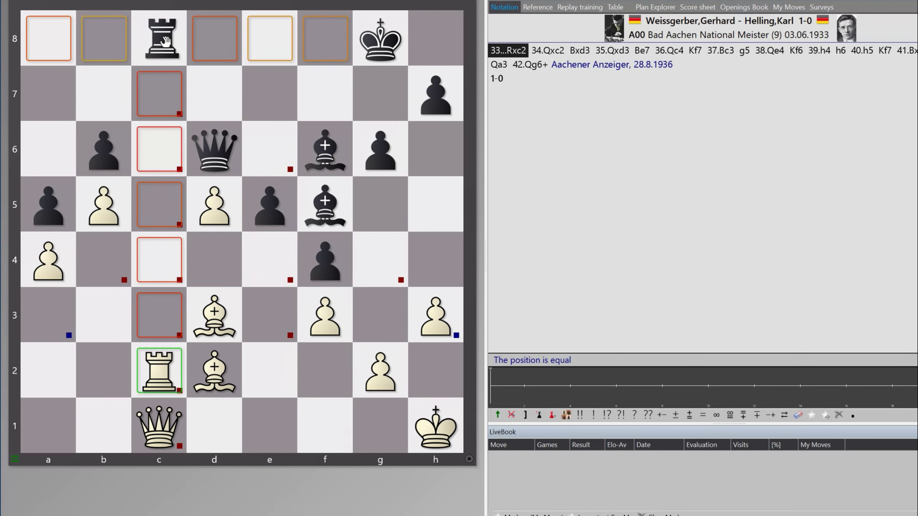
left_click_drag(165, 43, 167, 42)
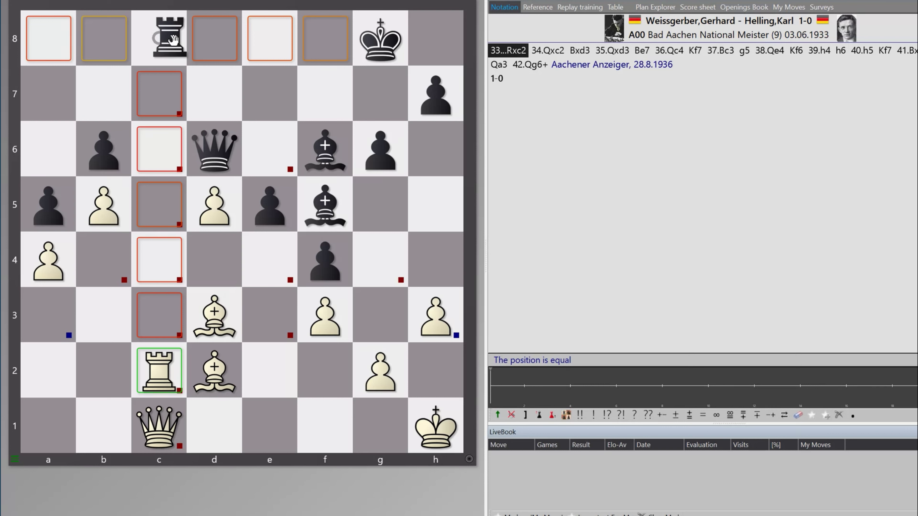
left_click_drag(169, 41, 165, 39)
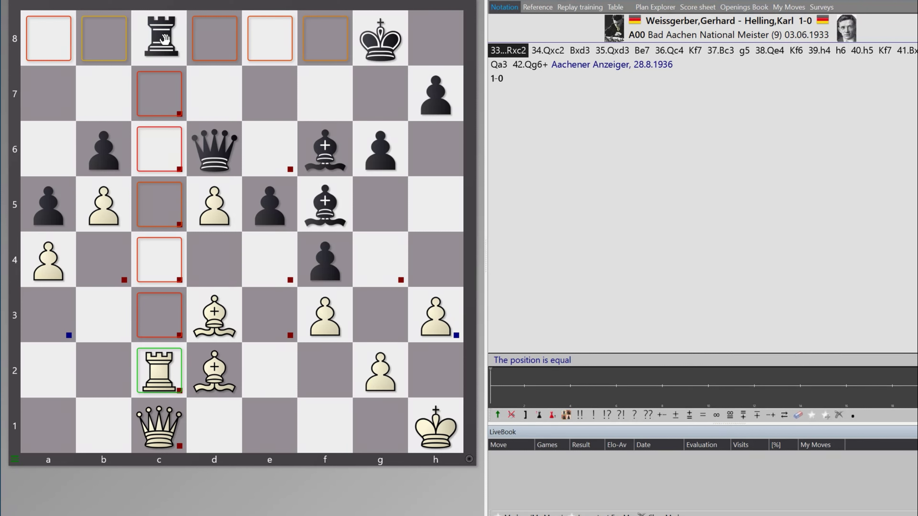
left_click_drag(165, 39, 169, 45)
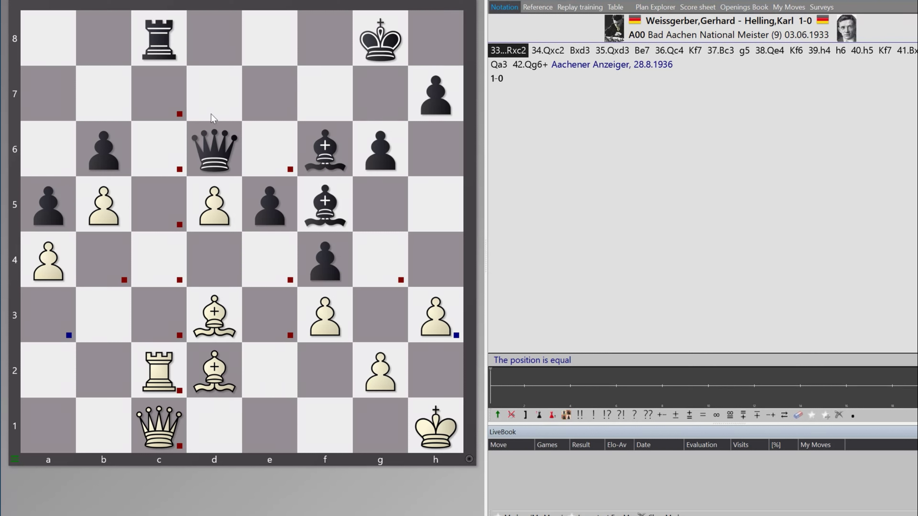
left_click_drag(217, 144, 221, 145)
left_click_drag(324, 163, 323, 164)
left_click_drag(167, 49, 167, 50)
- Turn off the heat map and show the Visual Evaluation of the pieces on the board
left_click(16, 460)
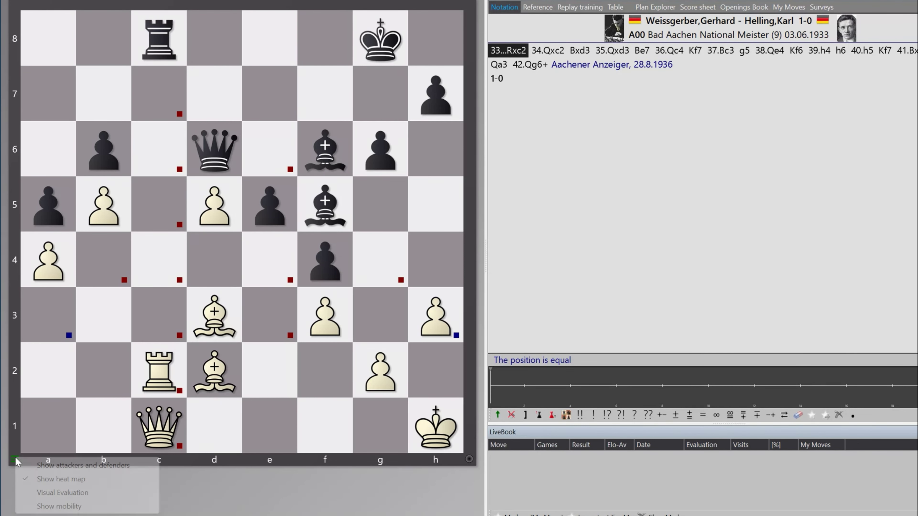
left_click(31, 480)
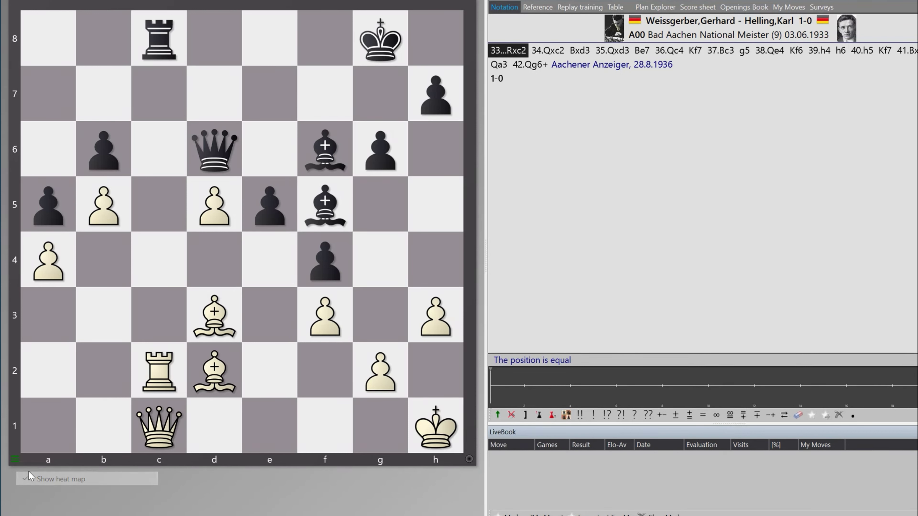
left_click(17, 460)
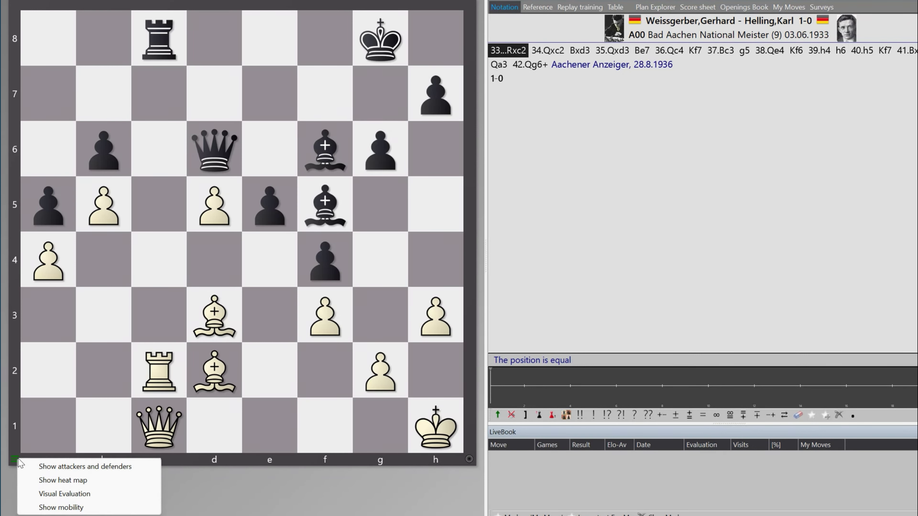
left_click(27, 496)
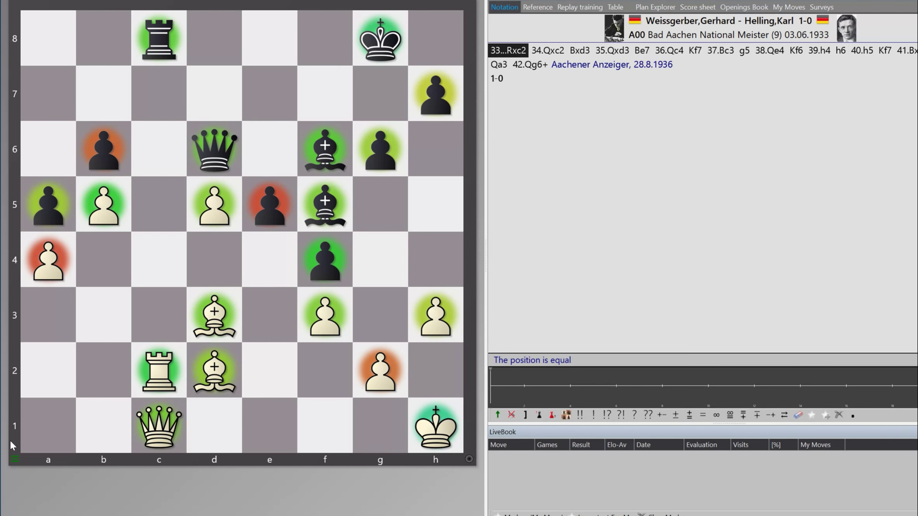
- Turn off the Visual Evaluation and show piece mobility on the board
left_click(14, 458)
left_click(24, 494)
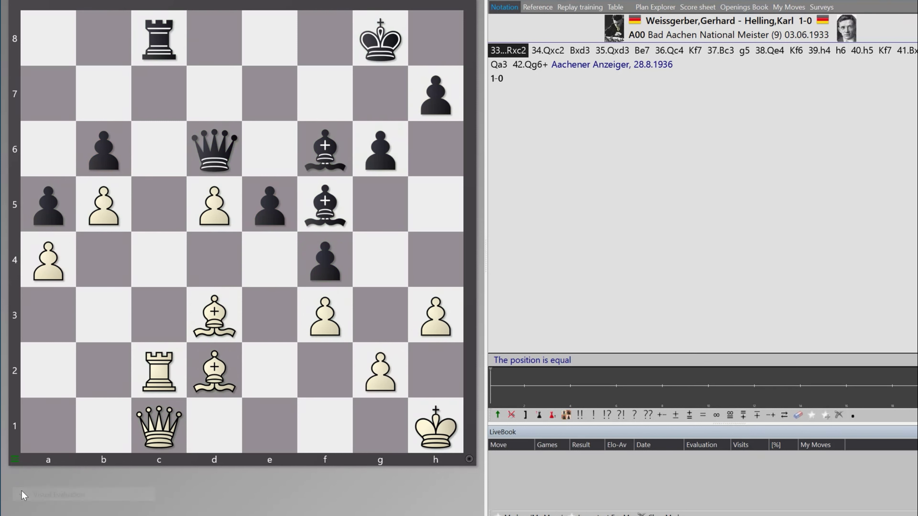
left_click(17, 459)
left_click(32, 507)
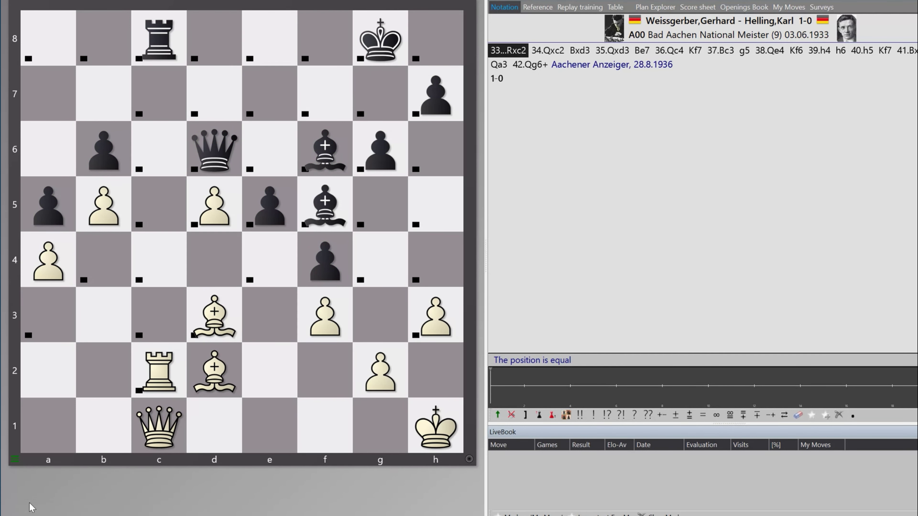